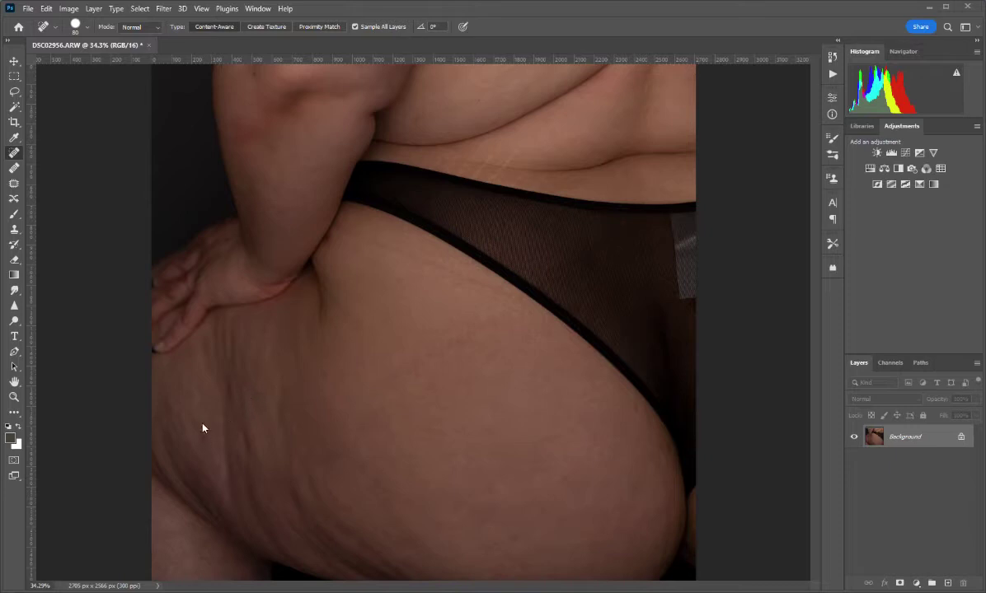
# Add a Curves adjustment layer that raises input 129 to output 162, and invert its mask to black
pyautogui.click(916, 583)
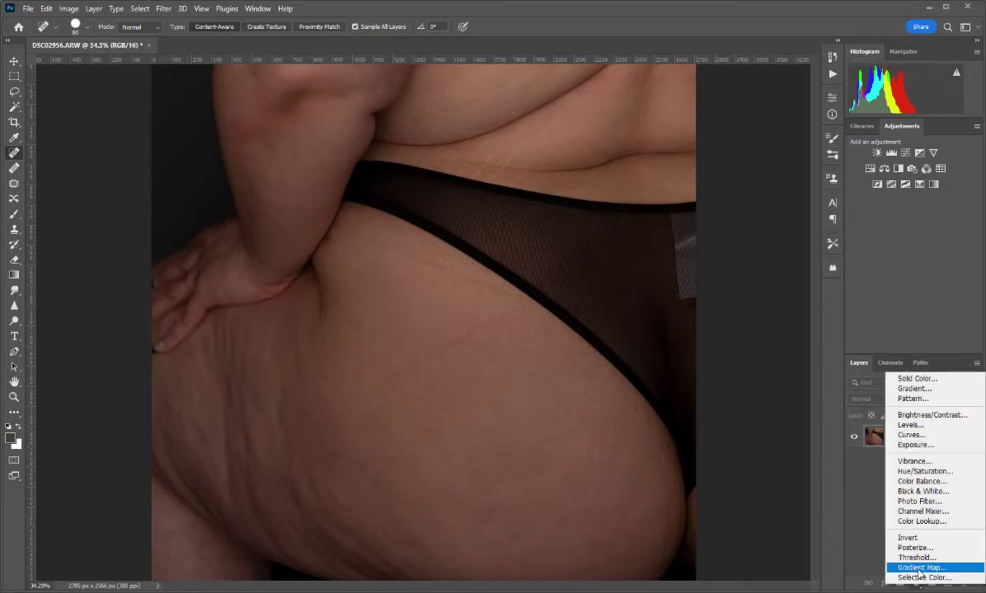
pyautogui.click(913, 434)
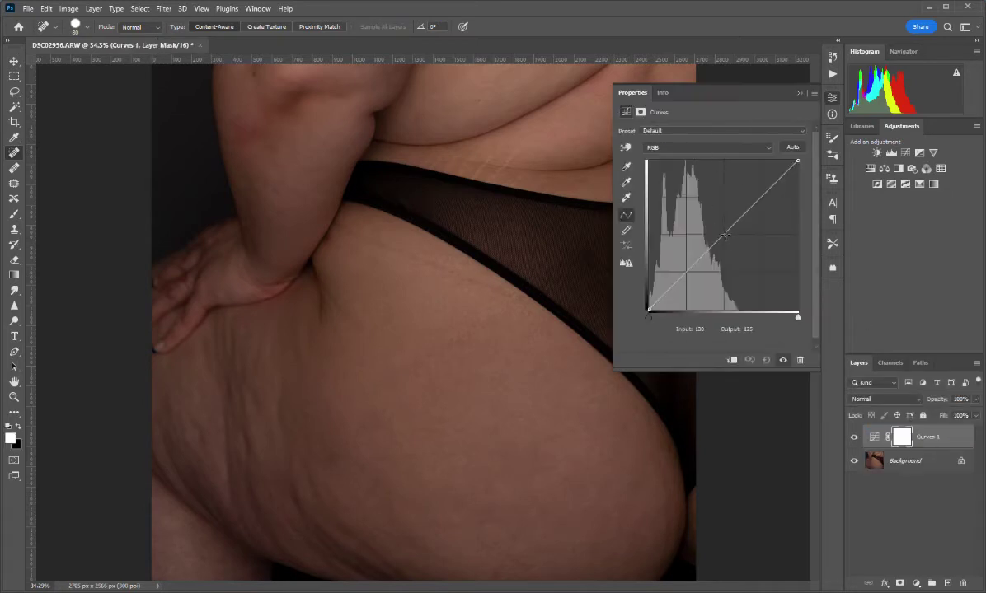
pyautogui.moveTo(724, 235); pyautogui.dragTo(724, 213)
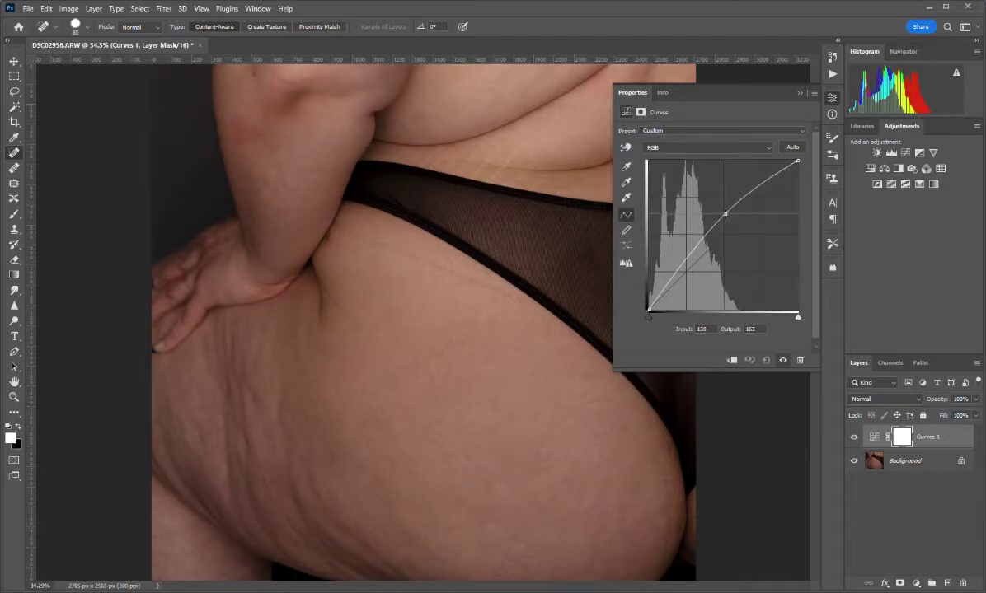
pyautogui.press('Down')
pyautogui.hotkey('ctrl', 'i')
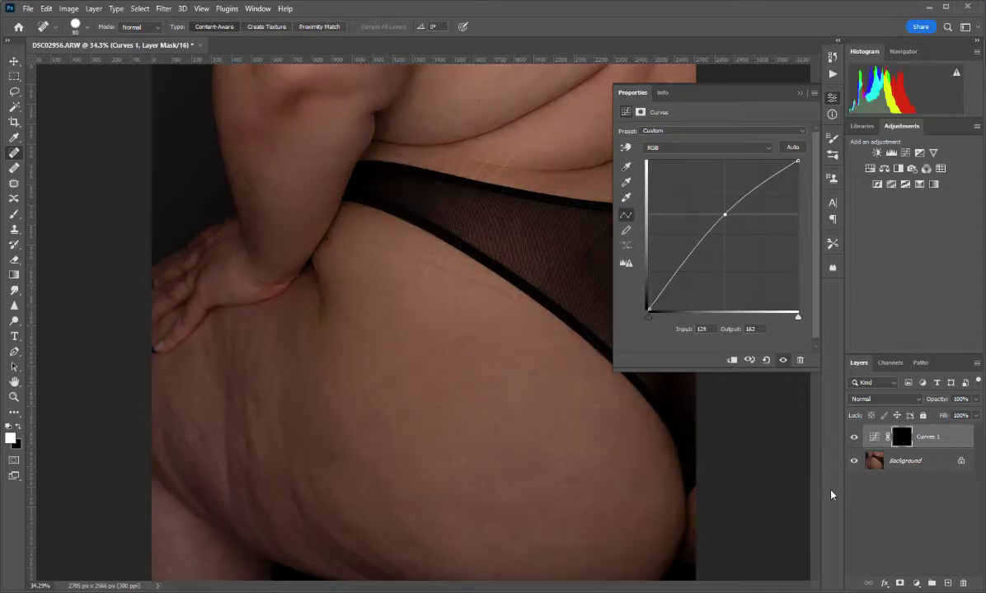
pyautogui.click(831, 98)
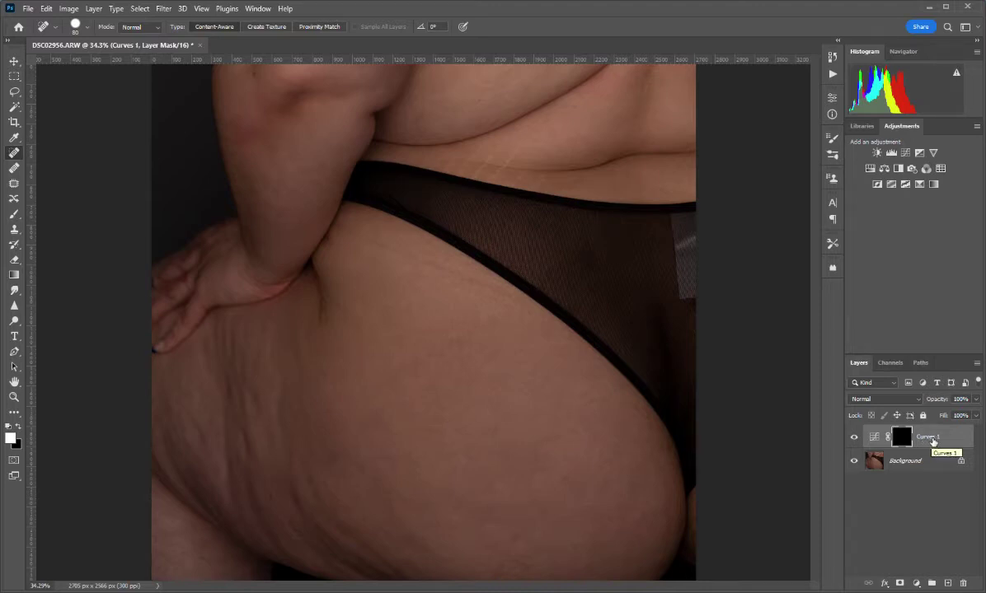
# Add a second Curves adjustment layer that lowers input 129 to output 96, and invert its mask to black
pyautogui.click(916, 583)
pyautogui.click(913, 437)
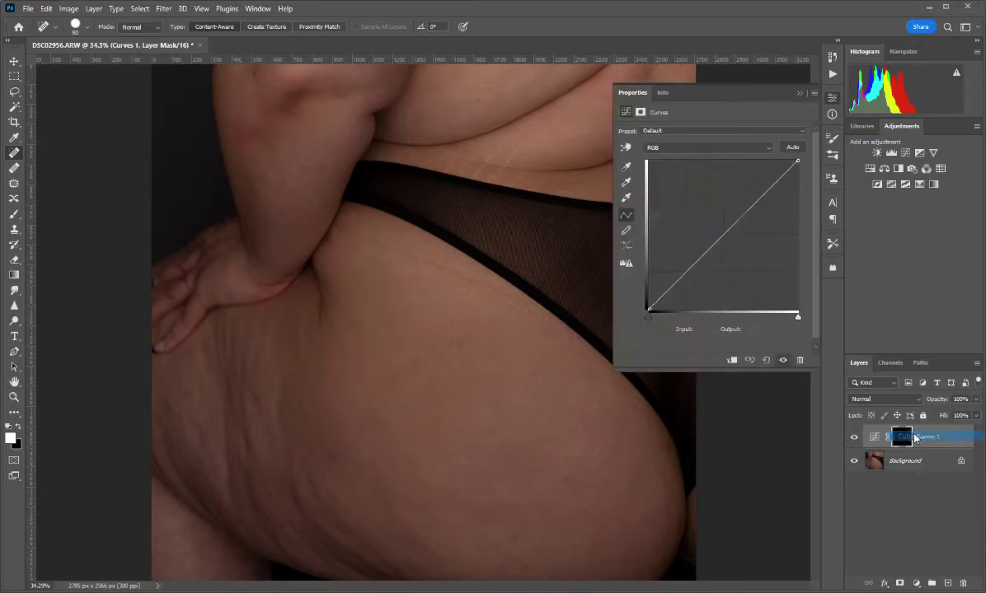
pyautogui.click(723, 233)
pyautogui.moveTo(722, 233); pyautogui.dragTo(724, 253)
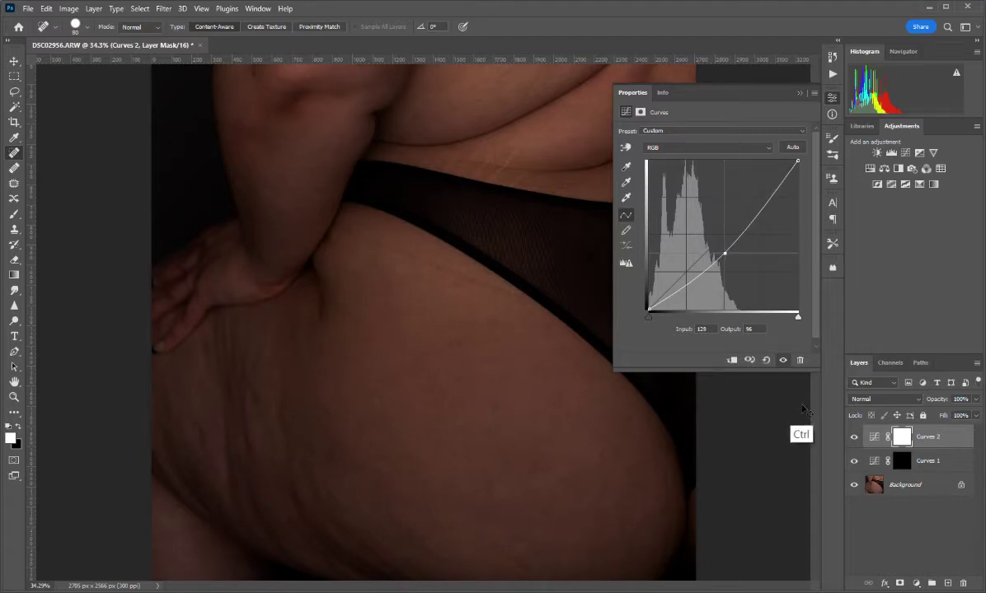
pyautogui.hotkey('ctrl', 'i')
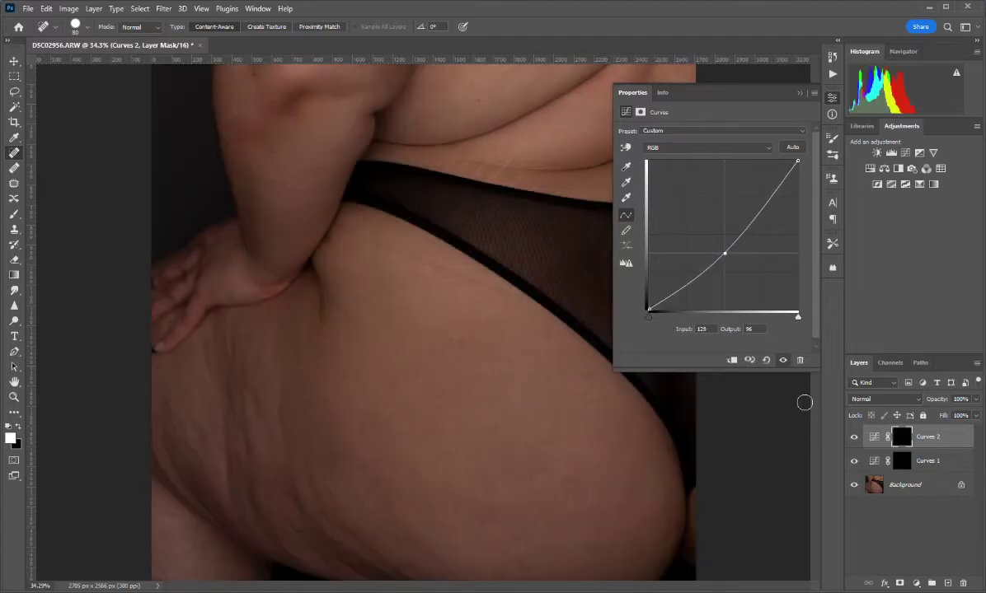
pyautogui.click(832, 96)
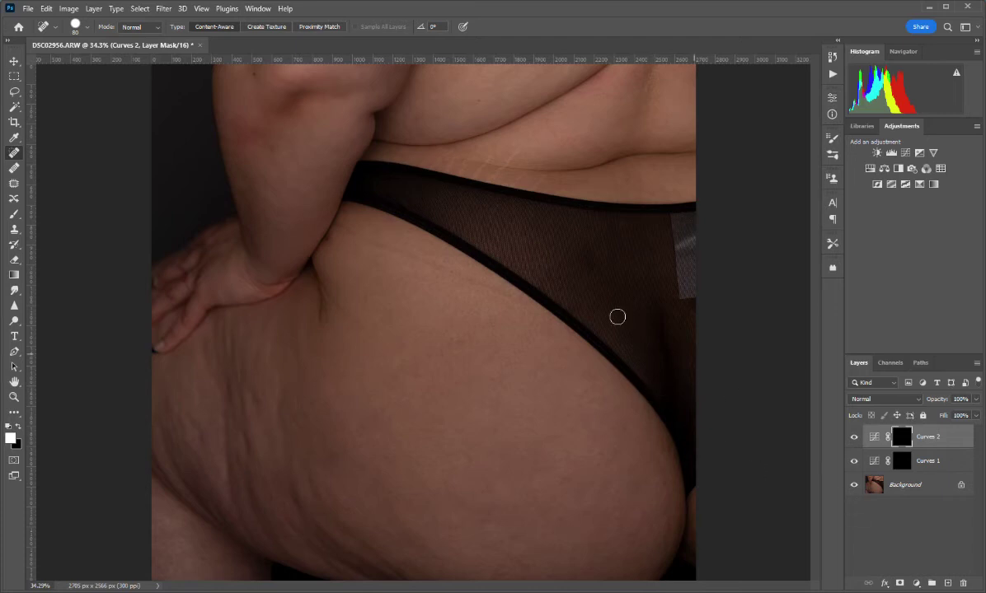
# Set up the Brush tool with a soft 0% hardness tip and 10% opacity
pyautogui.click(17, 211)
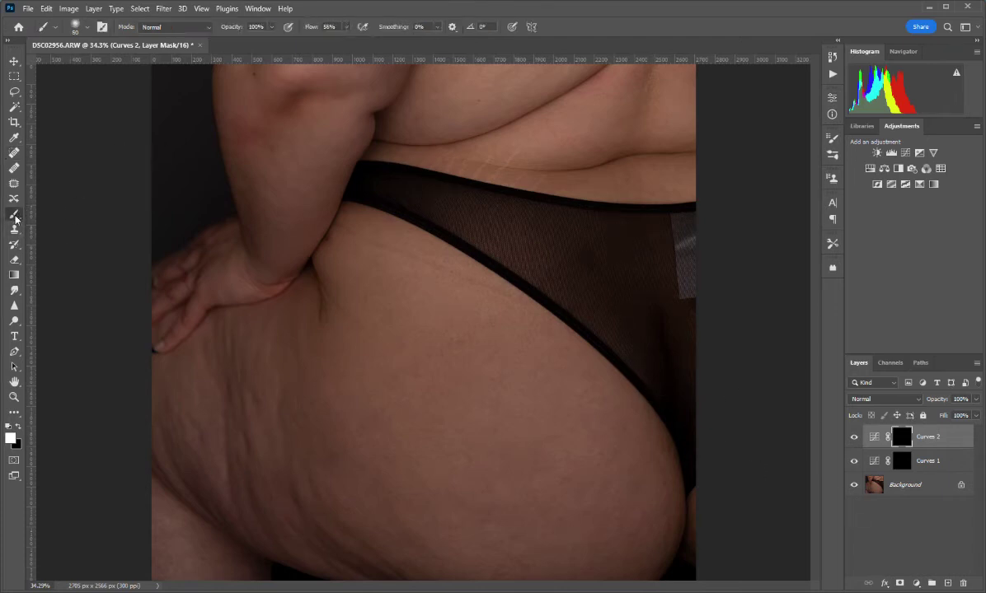
pyautogui.click(87, 32)
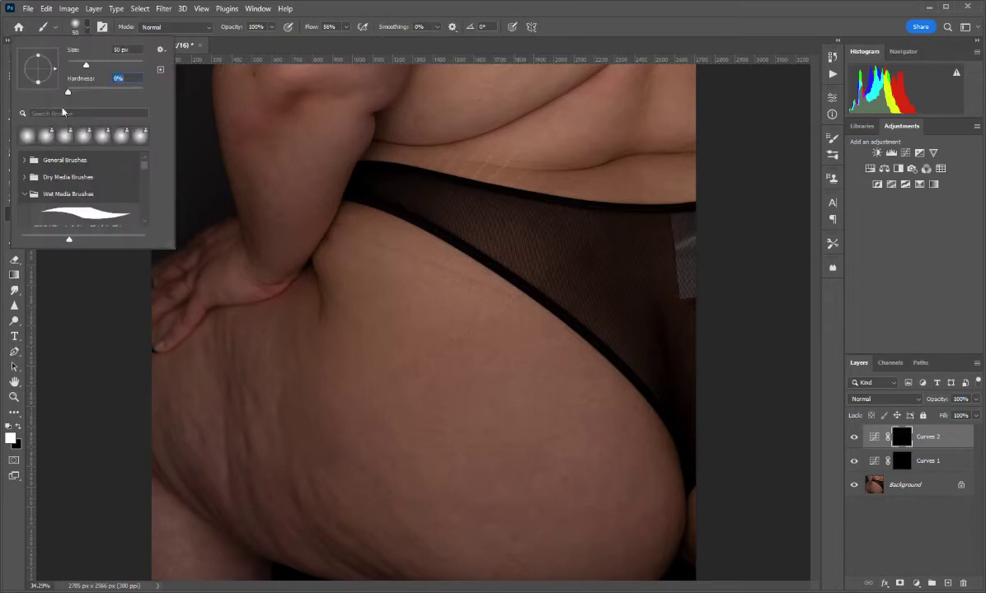
pyautogui.click(83, 30)
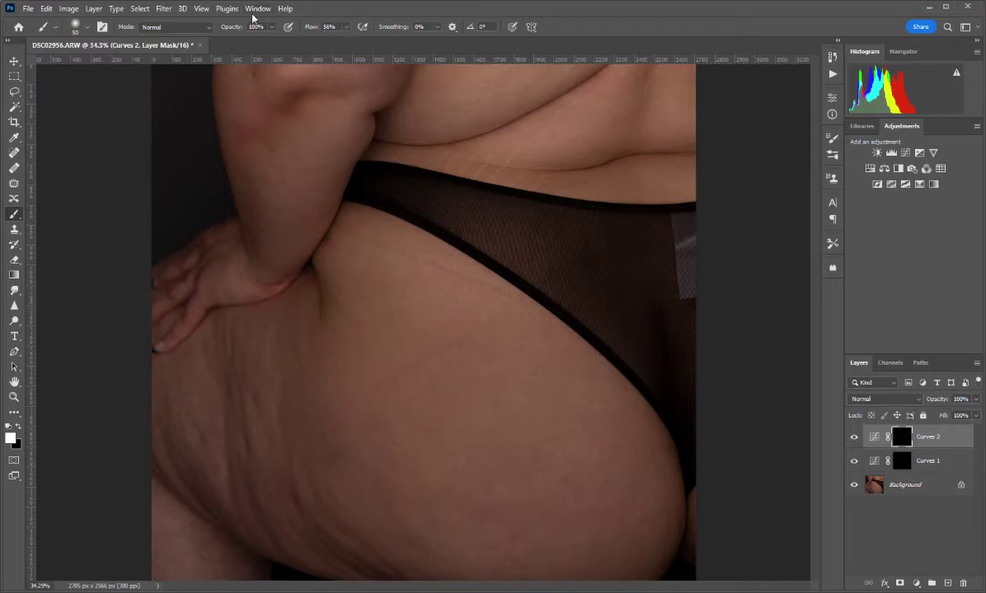
pyautogui.click(273, 29)
pyautogui.moveTo(230, 43); pyautogui.dragTo(225, 43)
pyautogui.moveTo(226, 38); pyautogui.dragTo(221, 42)
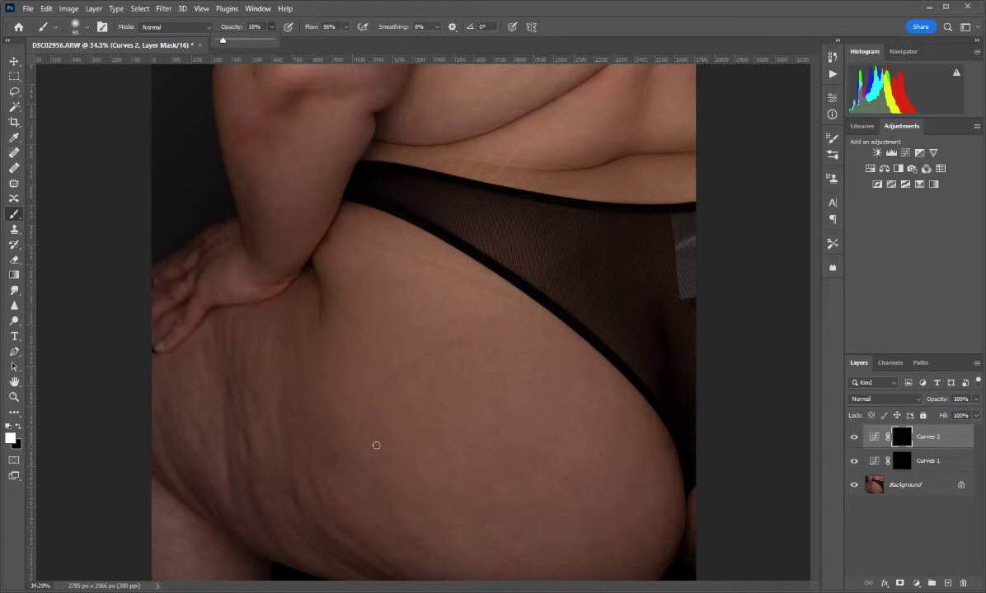
pyautogui.click(596, 29)
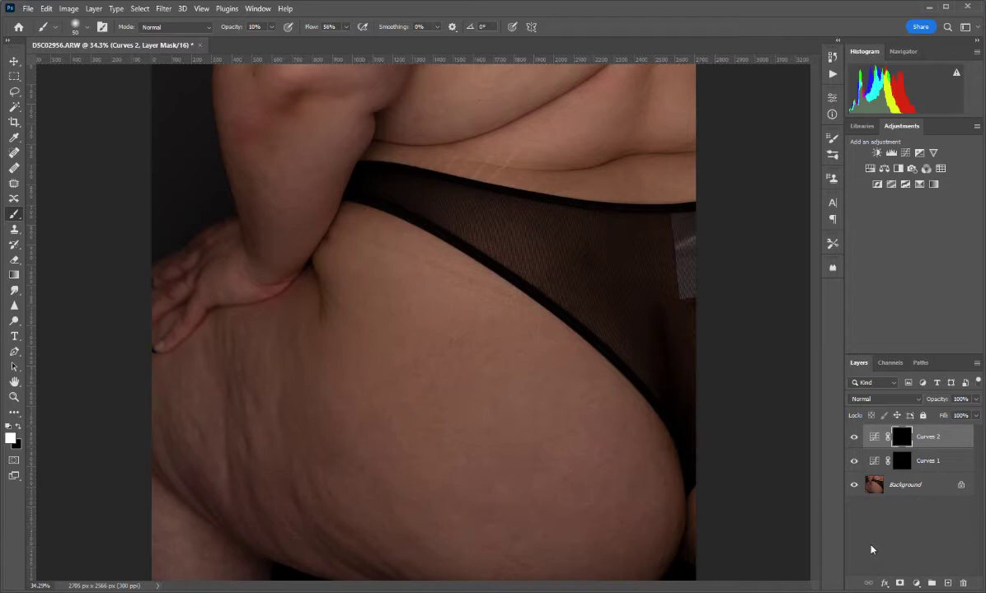
# Add a Black & White adjustment layer on top with Reds set to -82, and compare the image with and without it
pyautogui.click(915, 584)
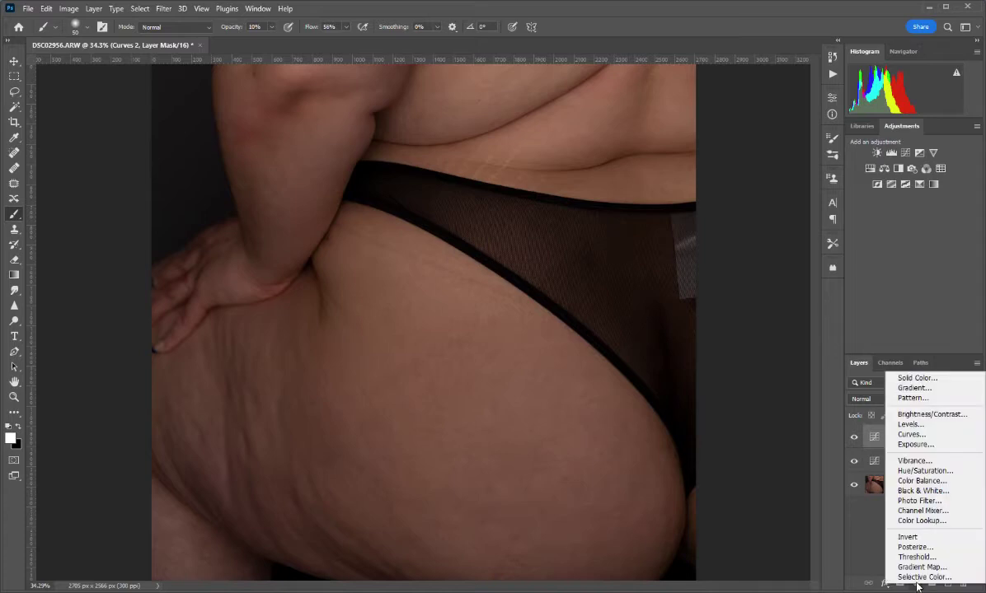
pyautogui.click(915, 492)
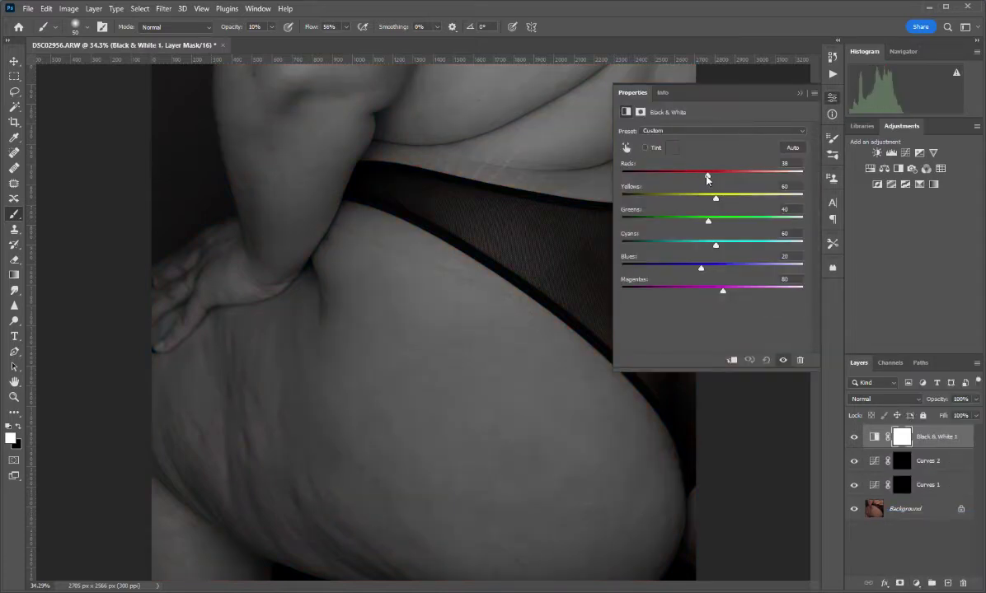
pyautogui.moveTo(706, 179); pyautogui.dragTo(663, 181)
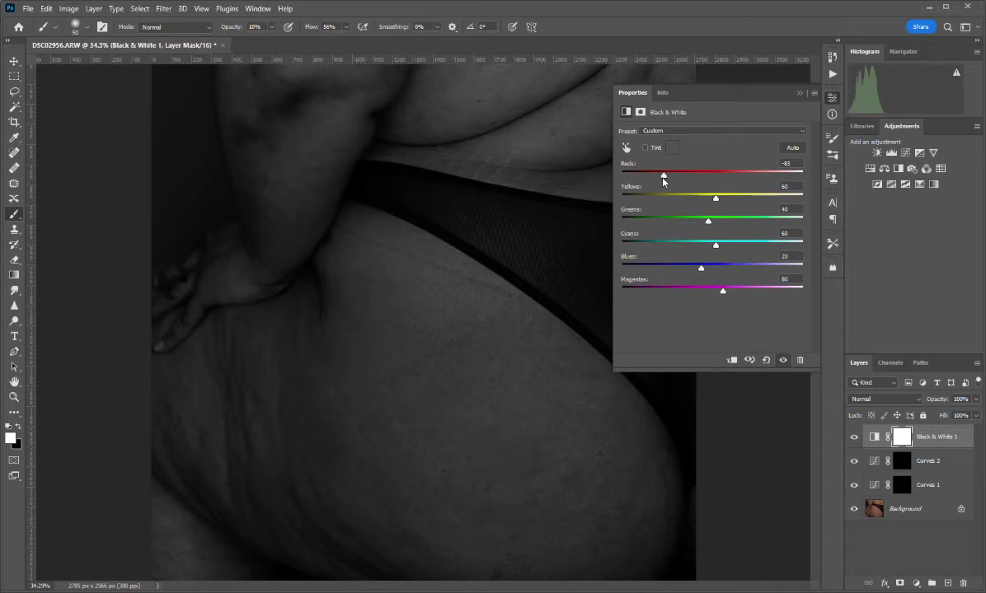
pyautogui.moveTo(663, 176)
pyautogui.mouseDown()
pyautogui.moveTo(655, 178)
pyautogui.moveTo(666, 176)
pyautogui.mouseUp()
pyautogui.click(853, 438)
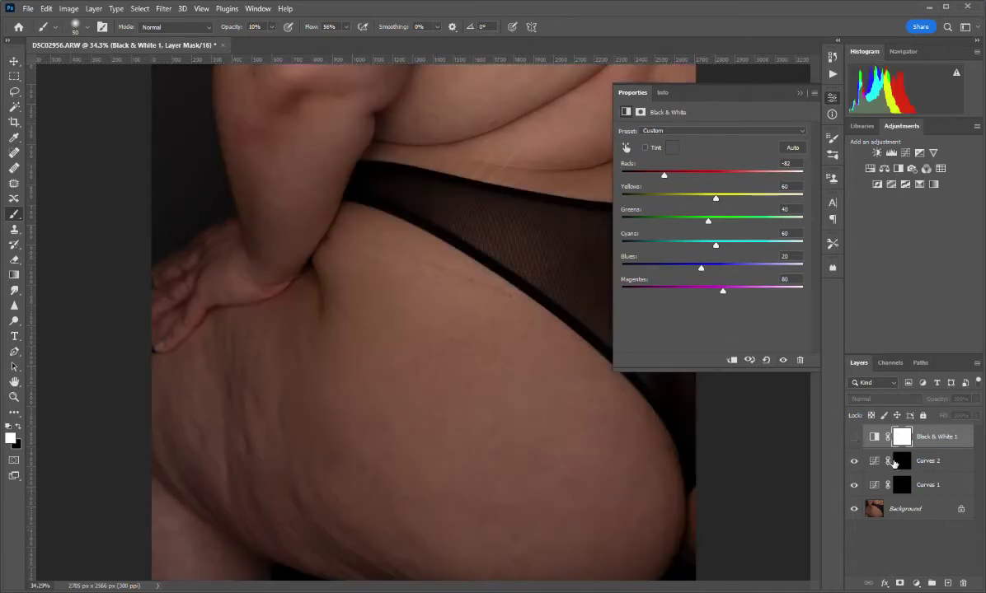
pyautogui.click(854, 437)
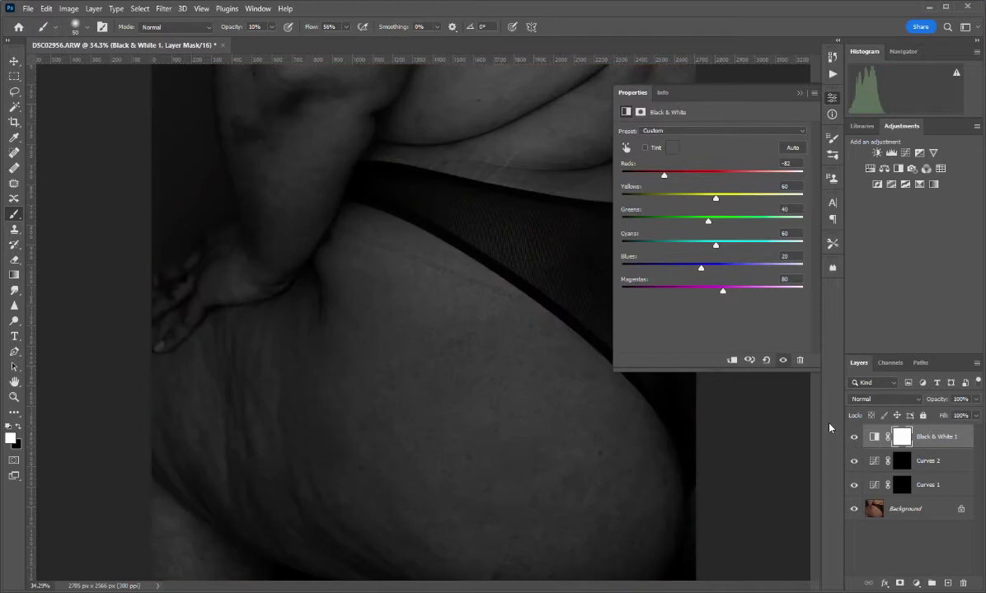
pyautogui.click(782, 85)
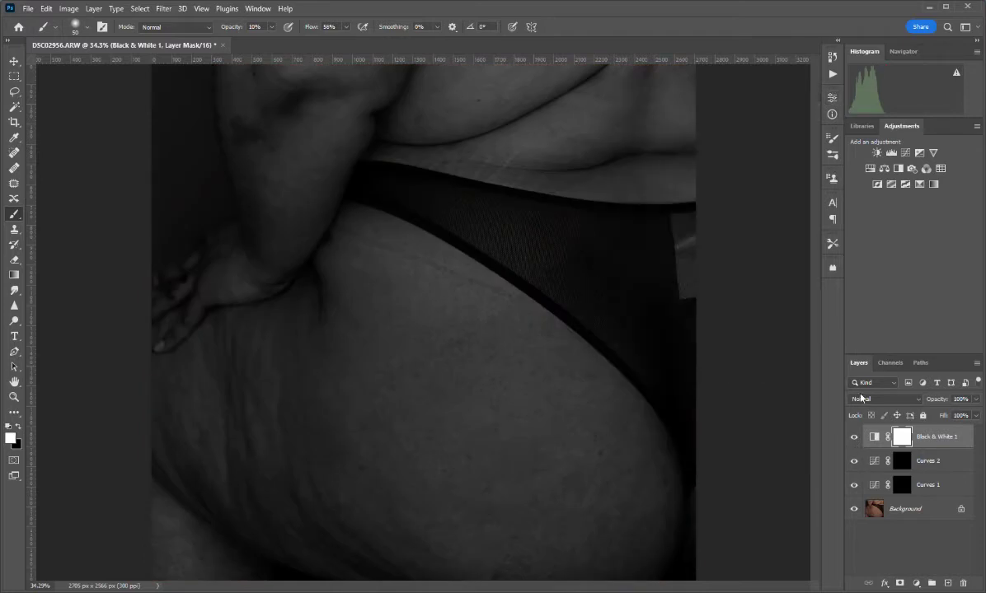
# Paint white on the Curves 1 mask over the thin dark streaks below the hand, using a brush of 25 to 35 px
pyautogui.click(901, 490)
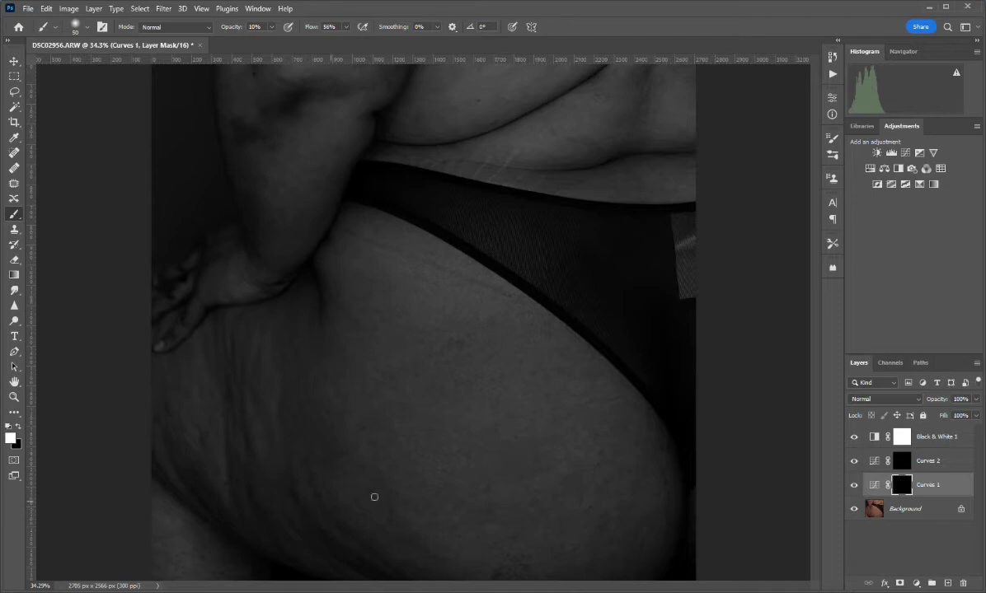
pyautogui.hotkey('ctrl', '+')
pyautogui.hotkey('ctrl', '+')
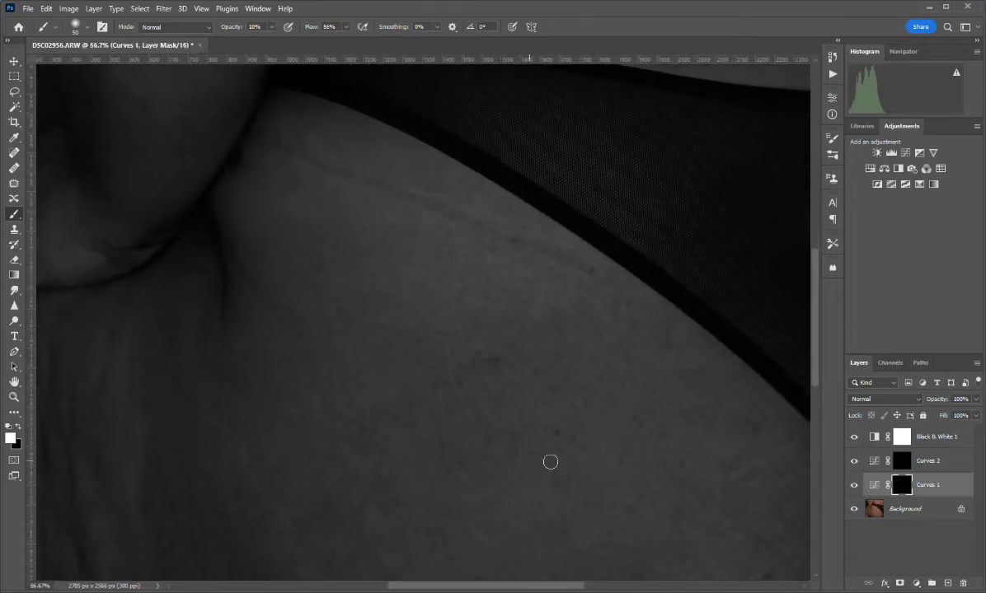
pyautogui.moveTo(506, 590); pyautogui.dragTo(440, 589)
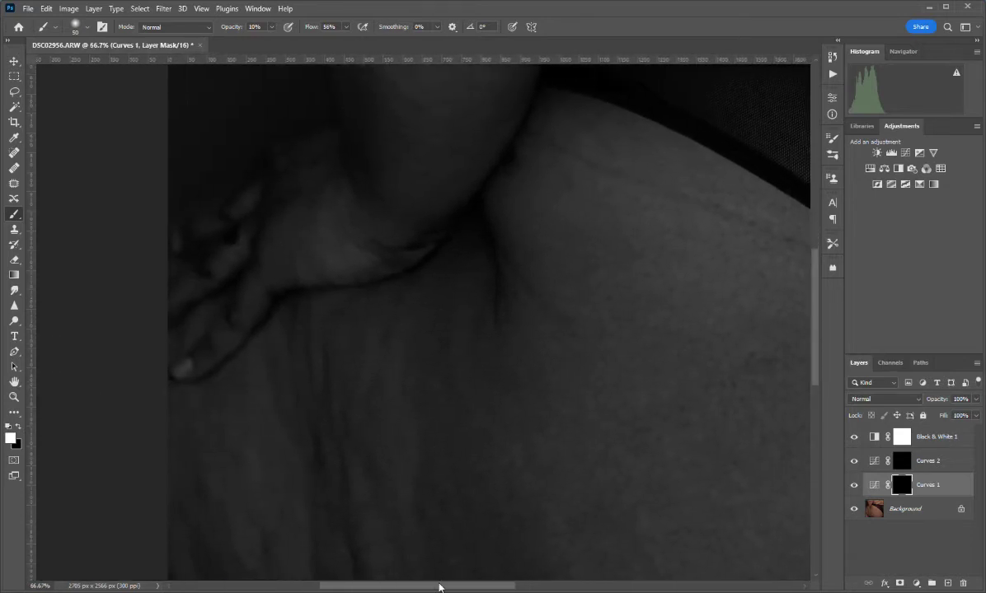
pyautogui.scroll(-3, 816, 333)
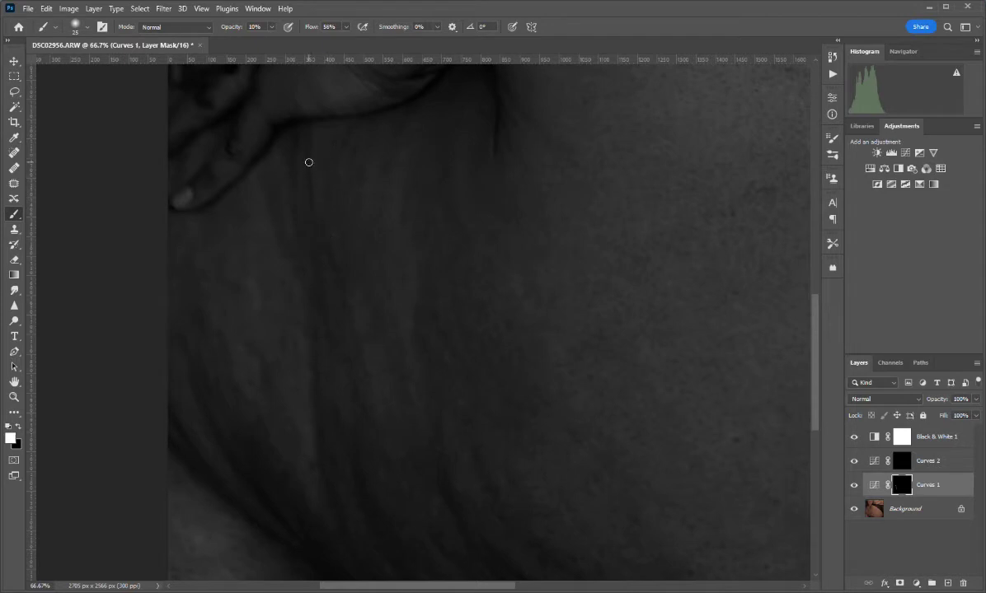
pyautogui.press('[')
pyautogui.press(']')
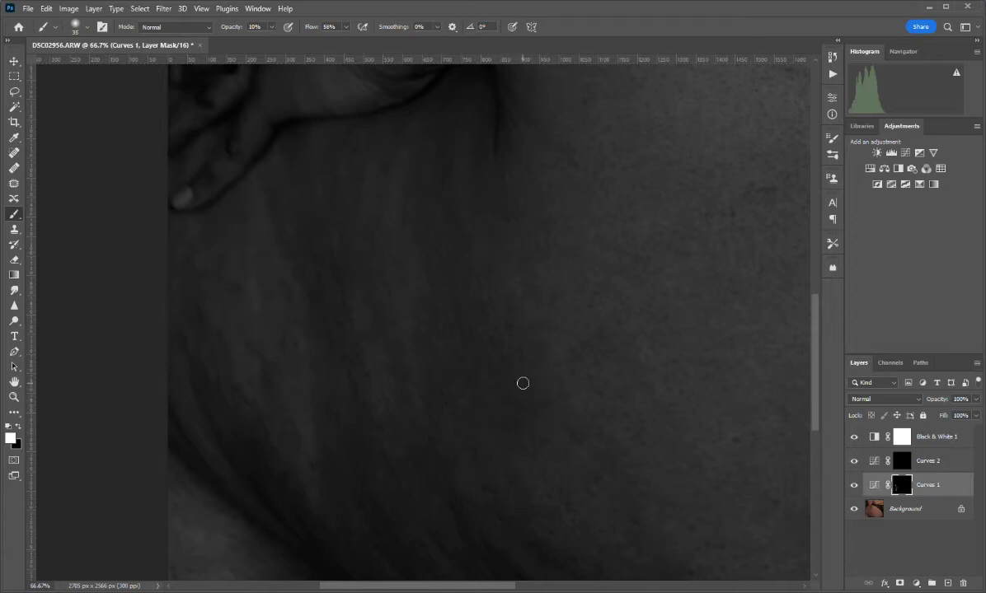
# Lighten the broader dark patches of the thigh on the Curves 1 mask with the brush enlarged to 70 px
pyautogui.press(']')
pyautogui.press(']')
pyautogui.press(']')
pyautogui.press(']')
pyautogui.press(']')
pyautogui.press(']')
pyautogui.press(']')
pyautogui.press(']')
pyautogui.press('[')
pyautogui.press('[')
pyautogui.press('[')
pyautogui.press('[')
pyautogui.scroll(-3, 754, 362)
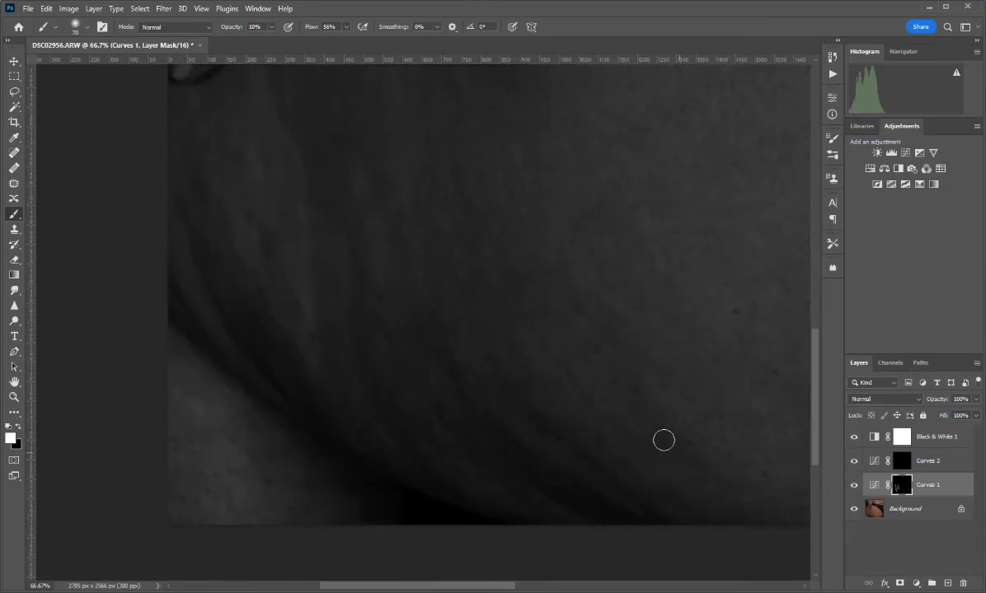
# Compare the whole image with and without the Curves 1 layer to check the lightened creases
pyautogui.click(853, 486)
pyautogui.click(854, 488)
pyautogui.hotkey('ctrl', '-')
pyautogui.hotkey('ctrl', '-')
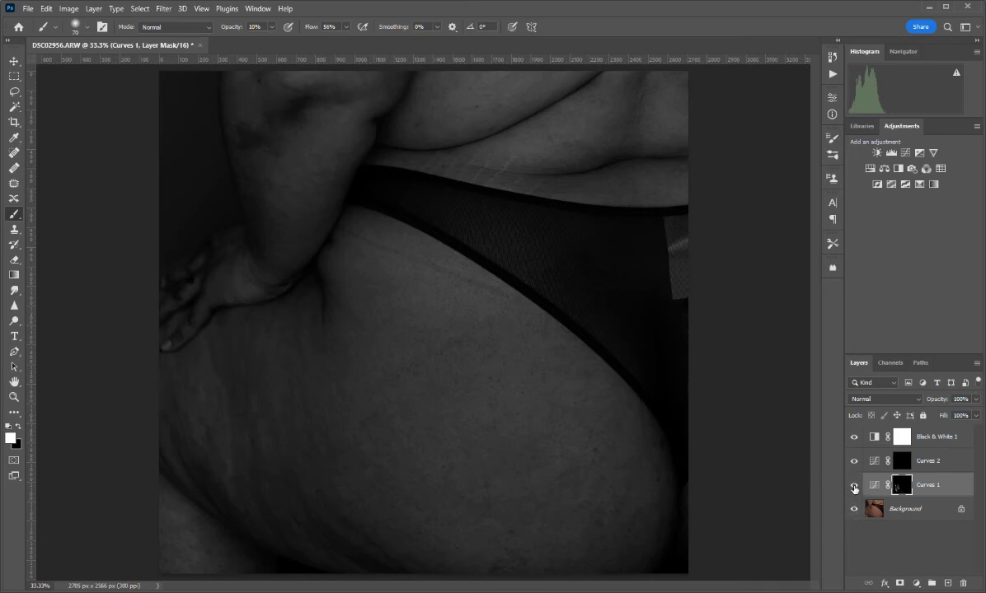
pyautogui.click(853, 488)
pyautogui.click(853, 486)
pyautogui.click(853, 486)
pyautogui.click(853, 486)
# Hide the Black & White 1 layer so the retouching shows in colour
pyautogui.click(201, 10)
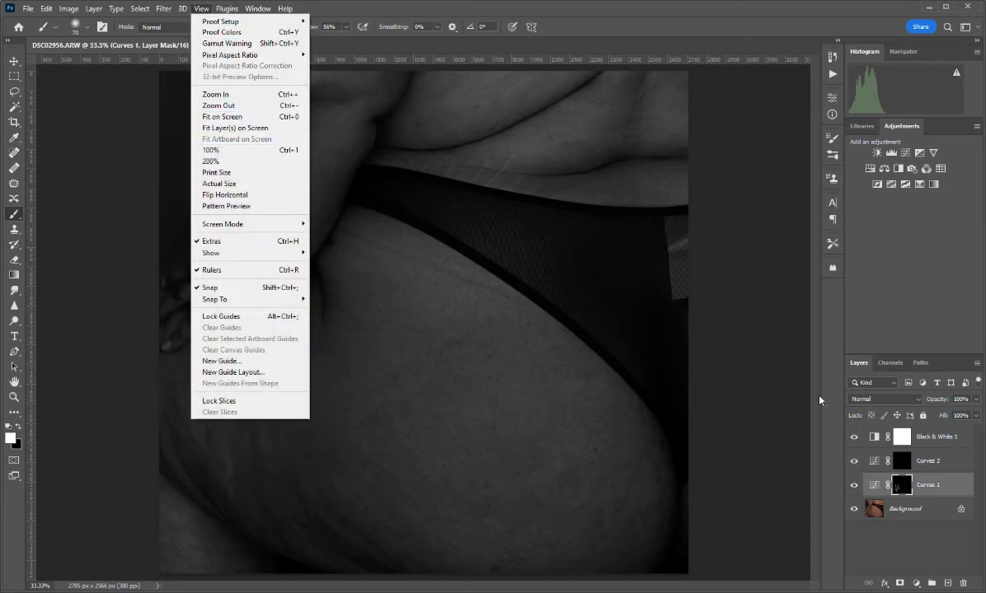
pyautogui.click(853, 436)
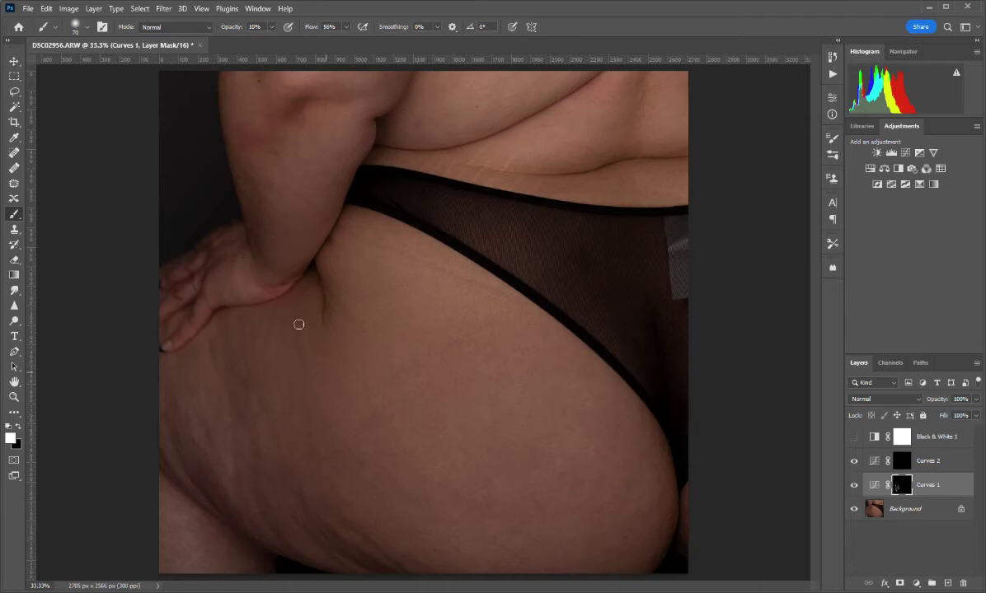
pyautogui.click(199, 10)
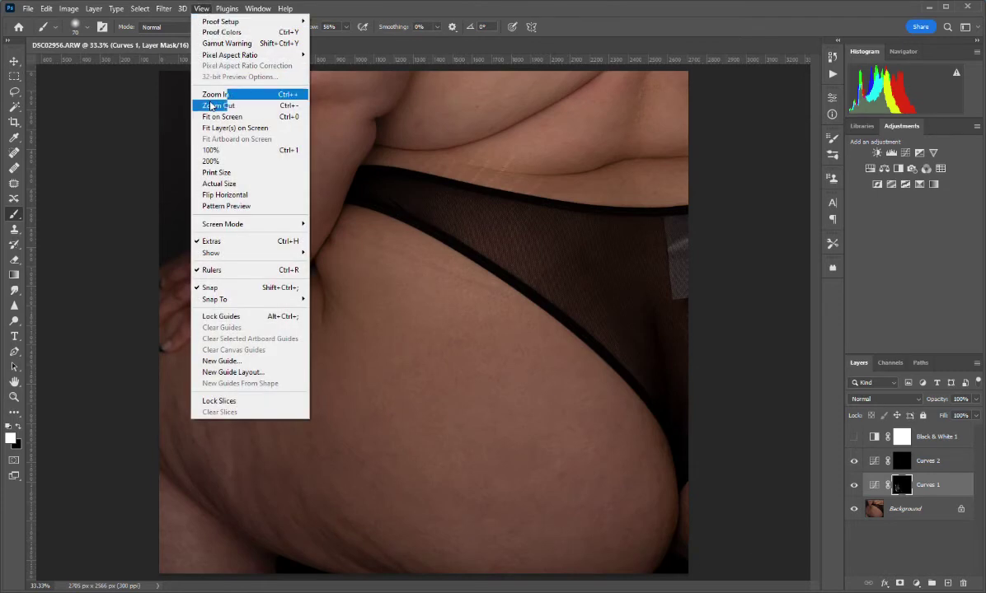
pyautogui.click(200, 9)
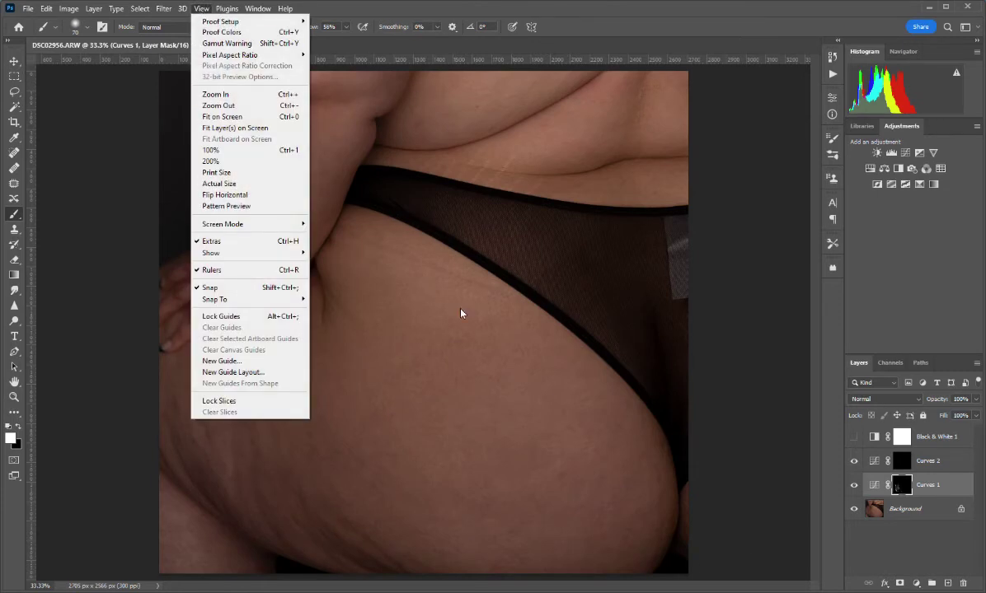
pyautogui.click(810, 268)
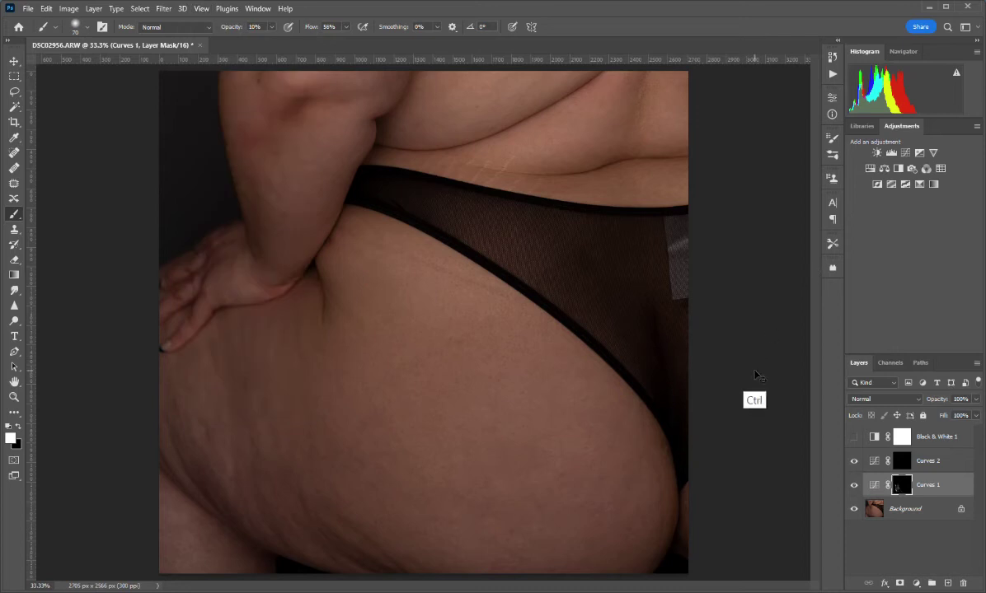
# Paint on the Curves 1 mask over the narrow dark creases along the lower thigh, reducing the brush to 20 px
pyautogui.hotkey('ctrl', '+')
pyautogui.hotkey('ctrl', '+')
pyautogui.hscroll(-5, 490, 551)
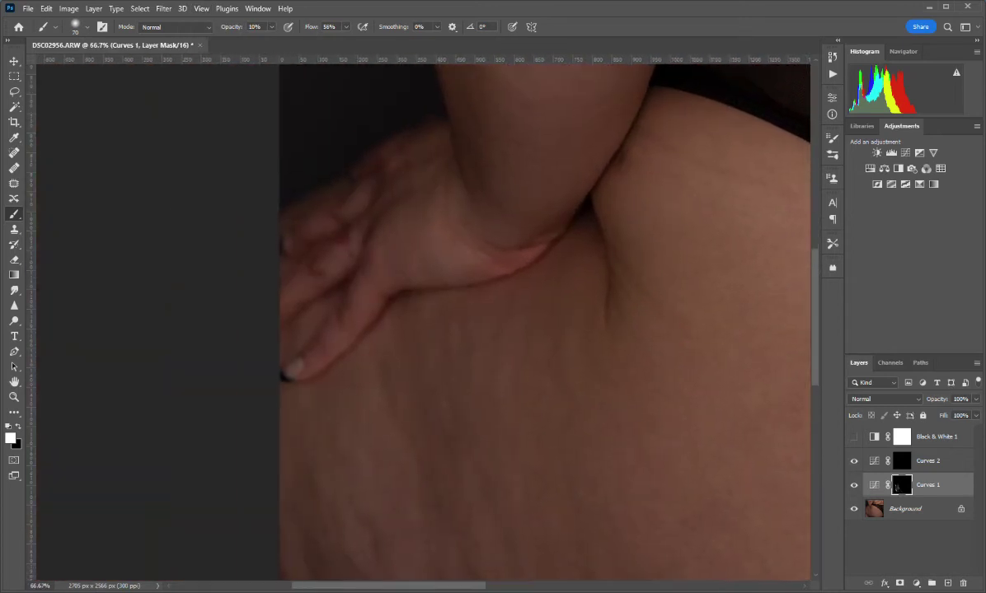
pyautogui.scroll(-6, 761, 339)
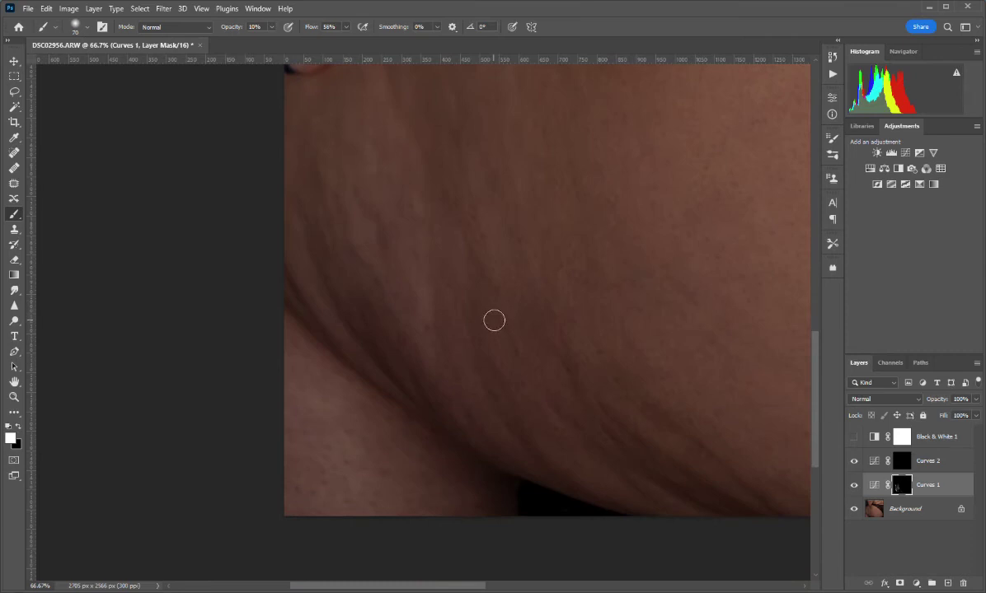
pyautogui.press('[')
pyautogui.press('[')
pyautogui.press('[')
pyautogui.press('[')
pyautogui.press('[')
pyautogui.press(']')
pyautogui.press('[')
pyautogui.press(']')
pyautogui.press(']')
pyautogui.press('[')
pyautogui.press('[')
pyautogui.scroll(2, 816, 392)
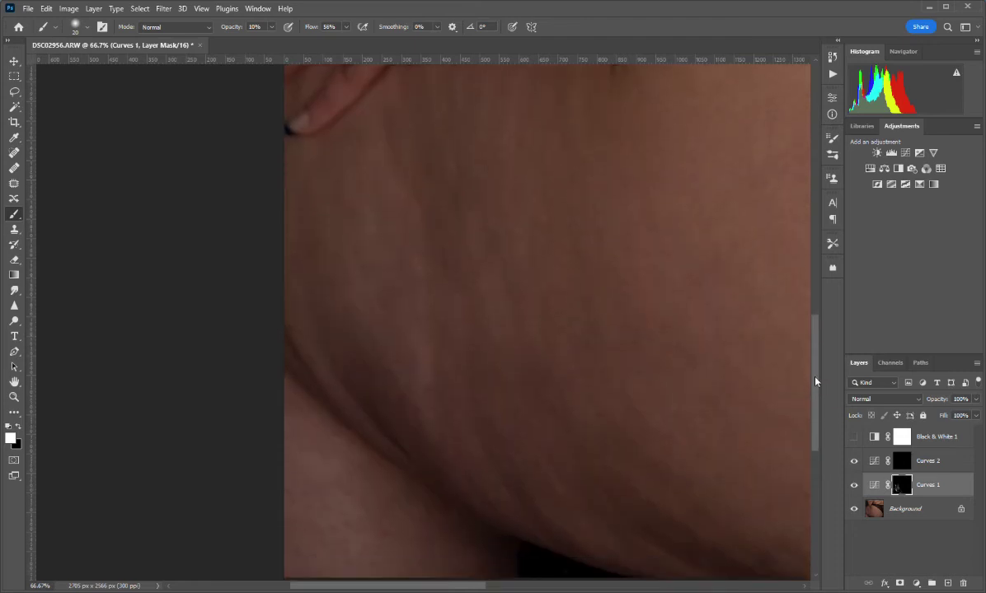
# Lower the midtones of the Curves 2 curve slightly for darkening, and target that layer's mask for painting
pyautogui.moveTo(443, 589); pyautogui.dragTo(491, 580)
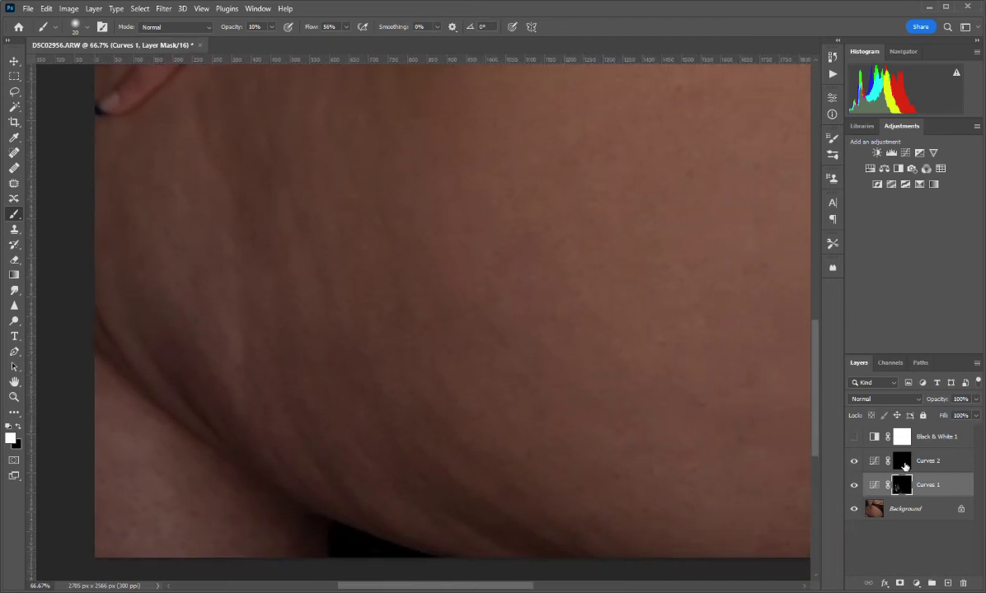
pyautogui.click(903, 464)
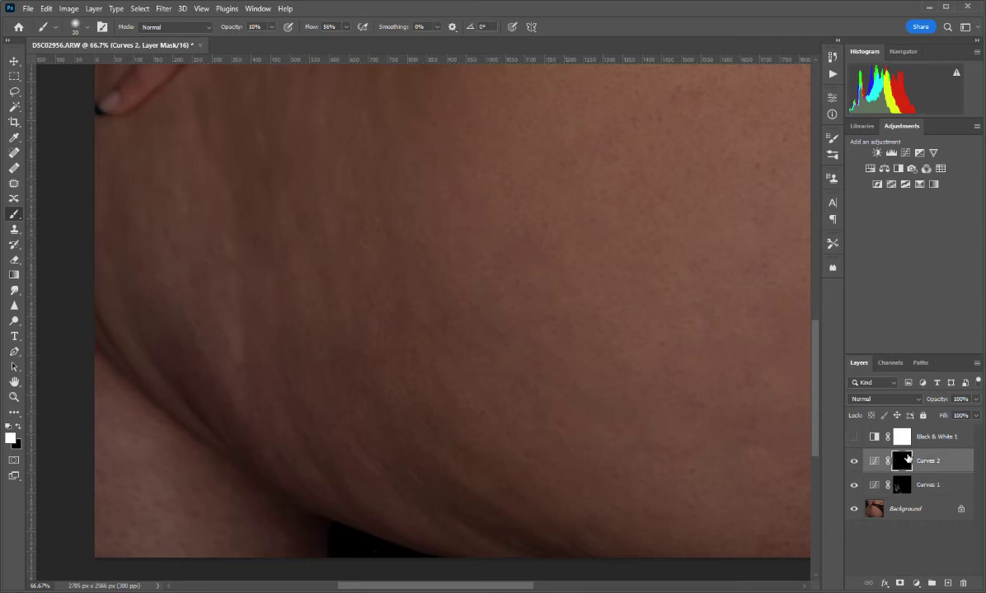
pyautogui.doubleClick(875, 463)
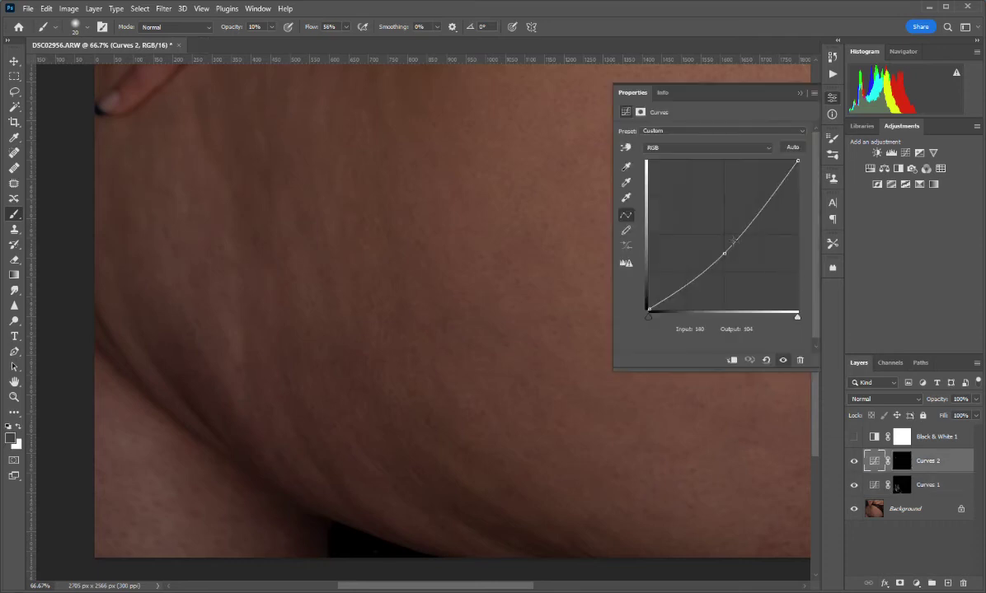
pyautogui.moveTo(723, 242); pyautogui.dragTo(725, 262)
pyautogui.click(782, 93)
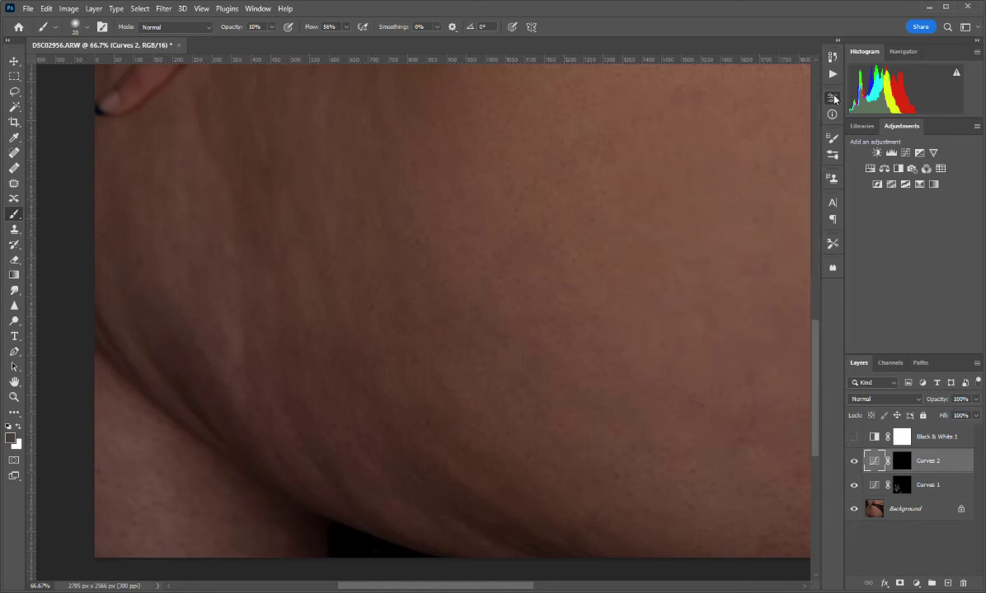
pyautogui.click(900, 462)
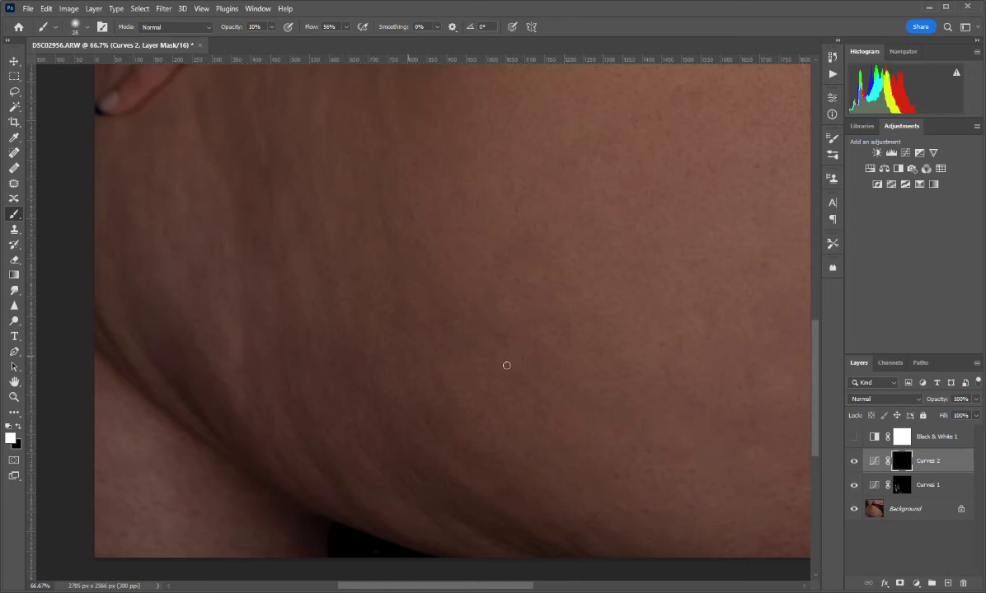
# Paint on the Curves 2 mask over the light streaks on the thigh, checking them in grayscale with the Black & White 1 layer
pyautogui.click(854, 437)
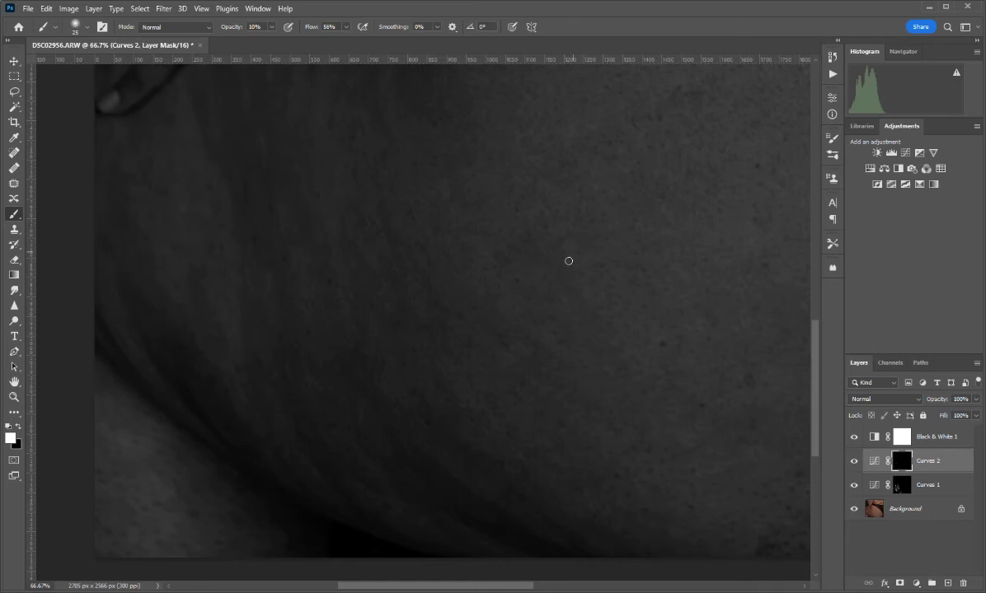
pyautogui.click(853, 437)
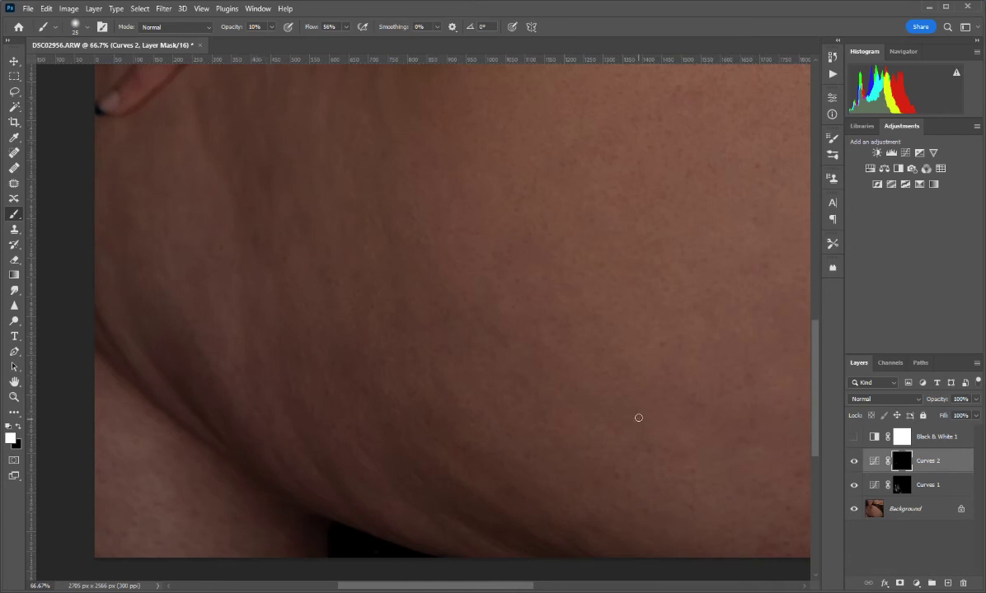
pyautogui.scroll(-3, 638, 418)
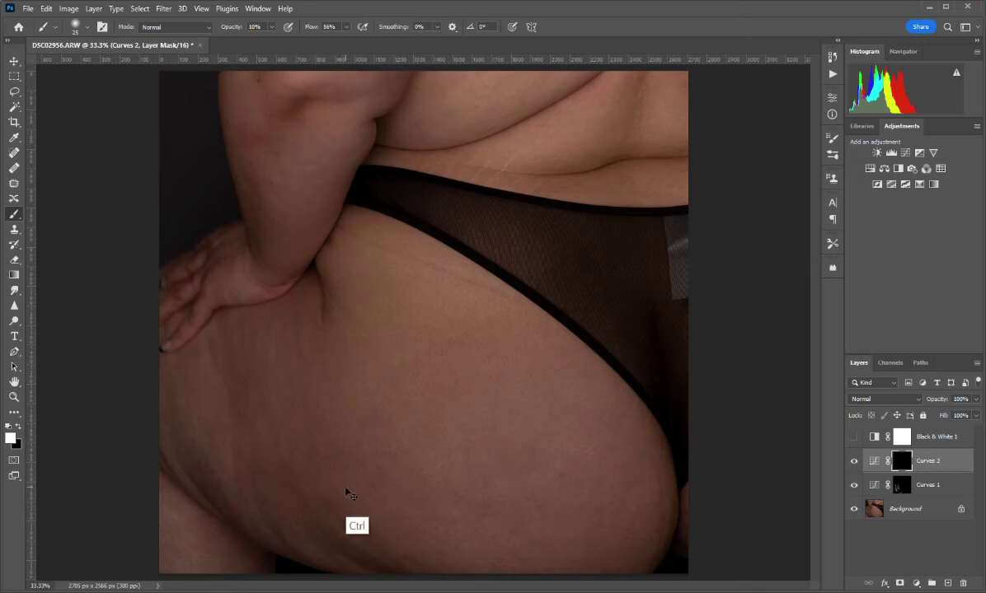
pyautogui.hotkey('ctrl', '+')
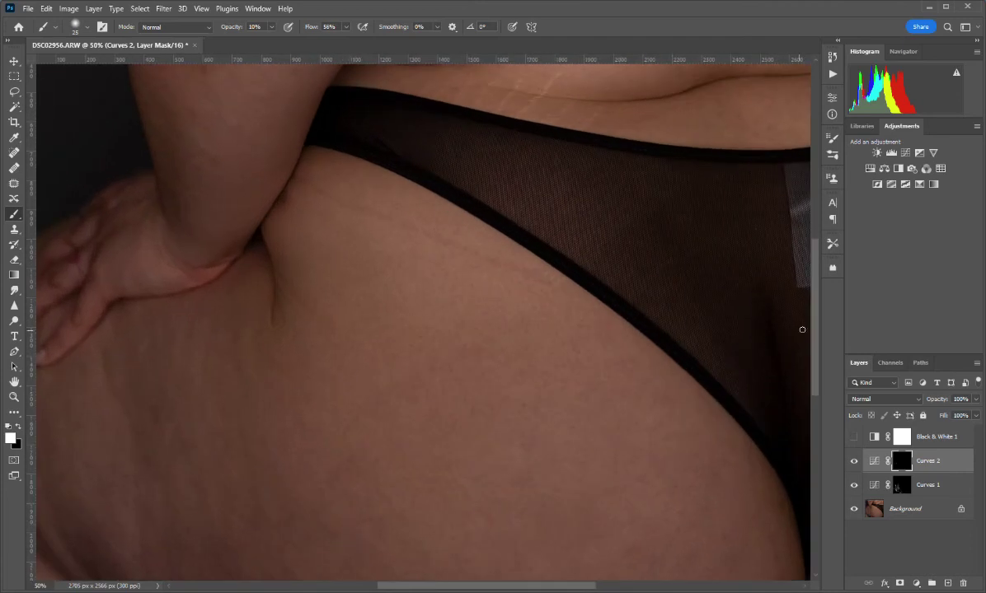
pyautogui.moveTo(816, 322); pyautogui.dragTo(818, 365)
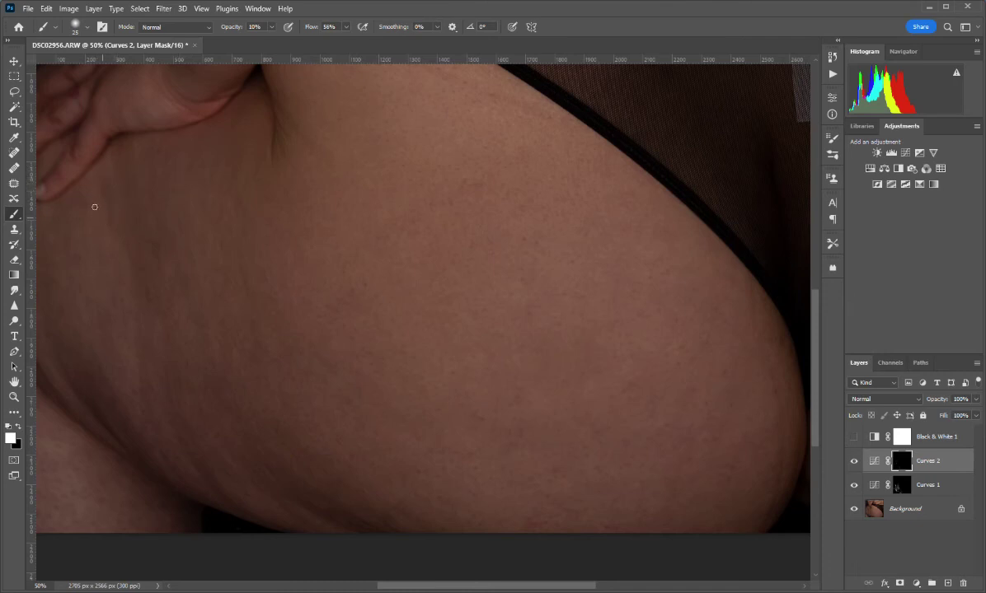
# Hide both Curves layers to view the untouched thigh, and show Curves 1 and Curves 2 again one after the other
pyautogui.click(900, 484)
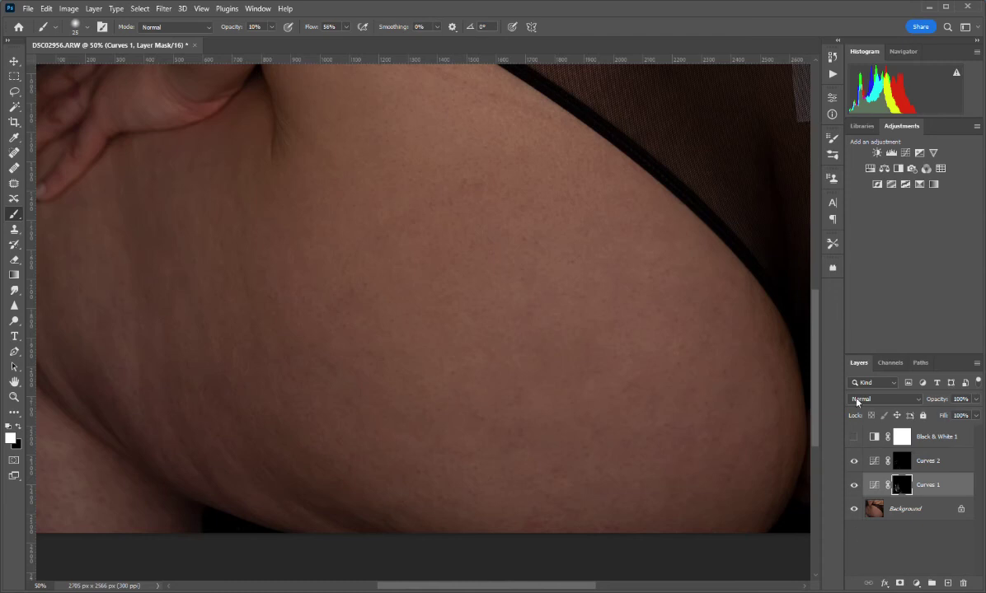
pyautogui.click(853, 484)
pyautogui.click(853, 460)
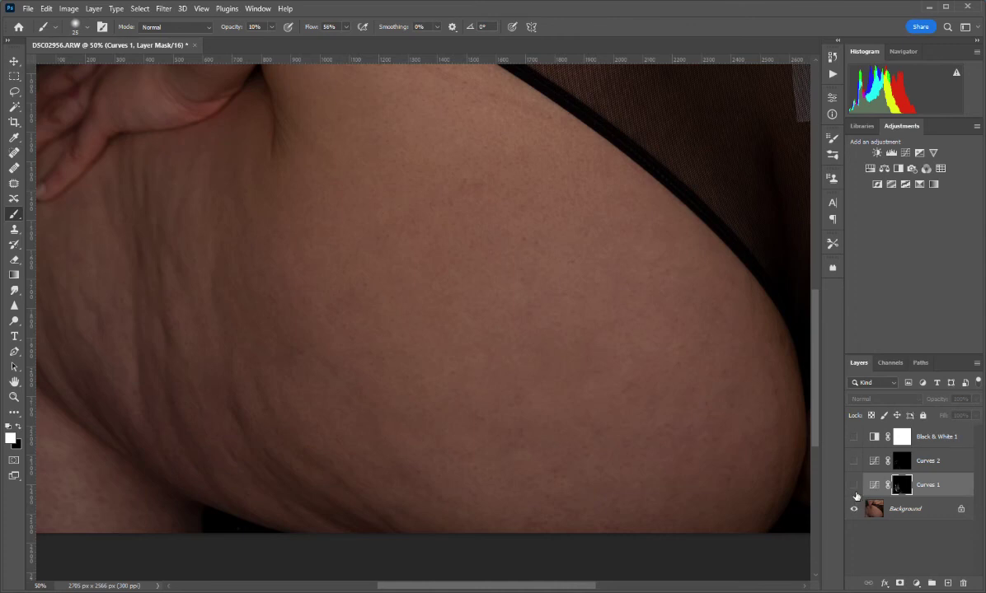
pyautogui.click(854, 485)
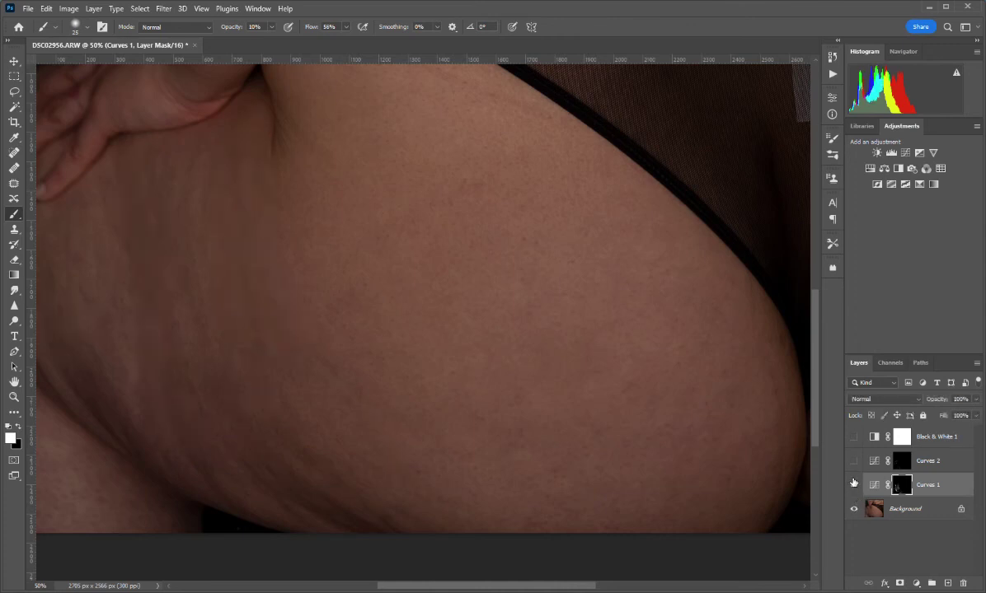
pyautogui.click(854, 460)
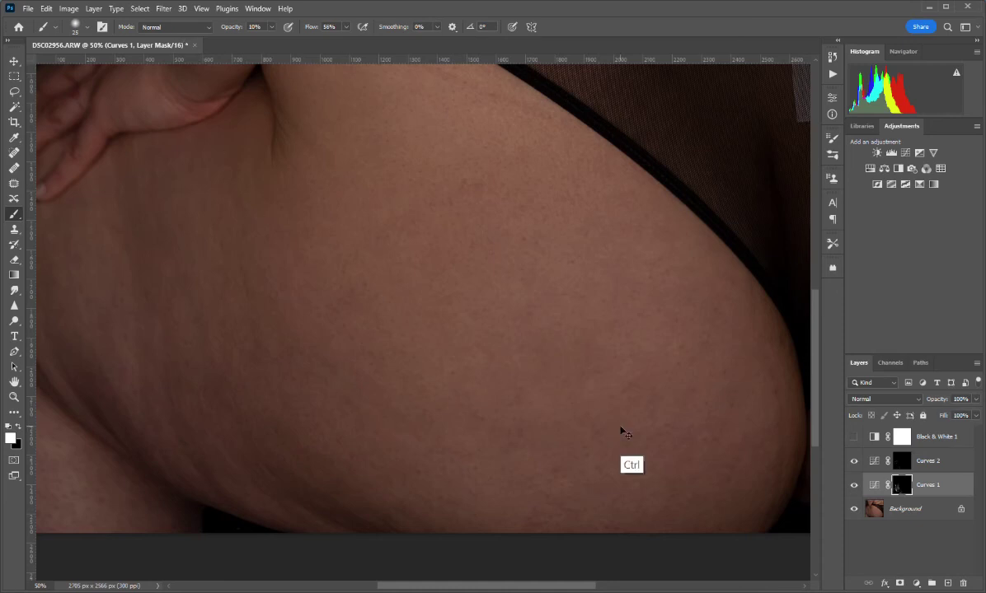
# Compare the whole image with and without both Curves layers to judge the combined dodging and burning
pyautogui.scroll(-2, 613, 431)
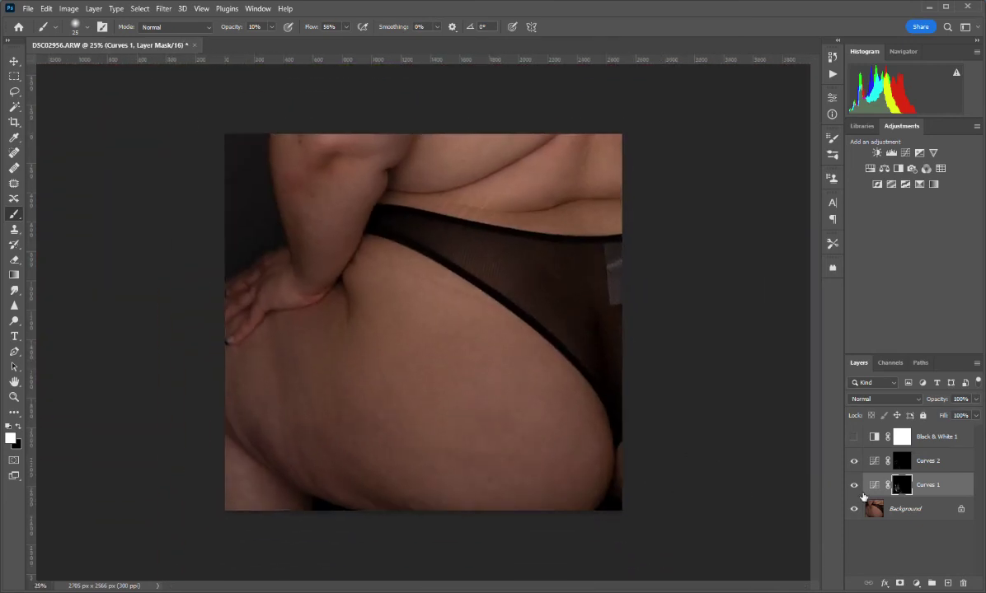
pyautogui.moveTo(854, 487); pyautogui.dragTo(854, 461)
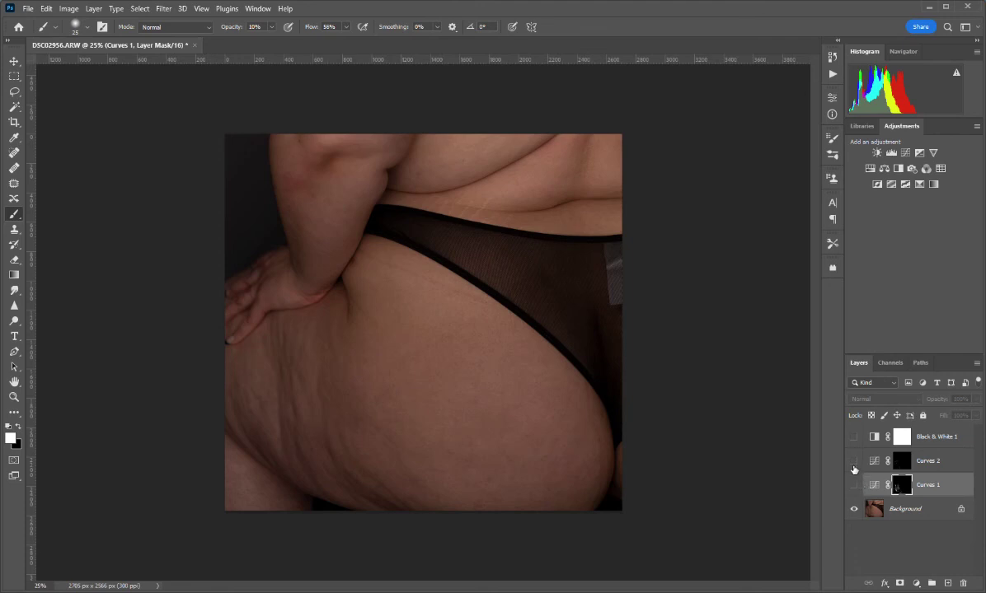
pyautogui.moveTo(854, 485); pyautogui.dragTo(853, 461)
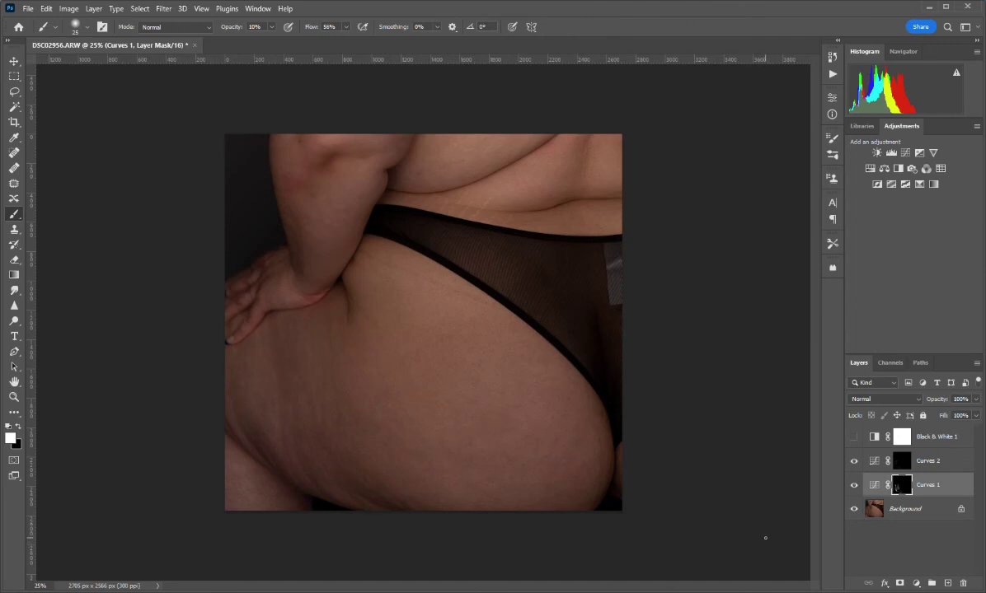
pyautogui.click(201, 9)
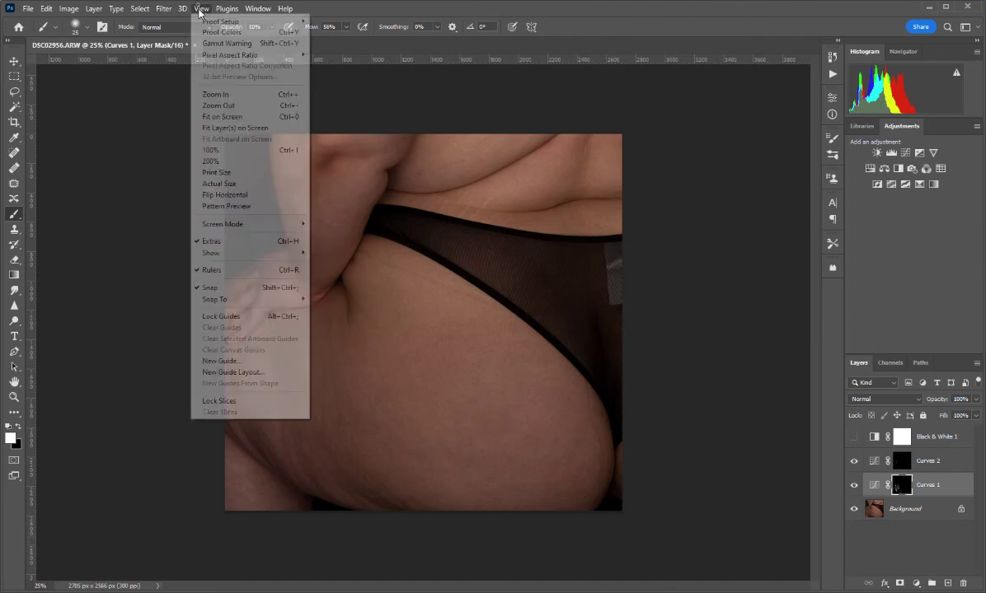
pyautogui.click(188, 7)
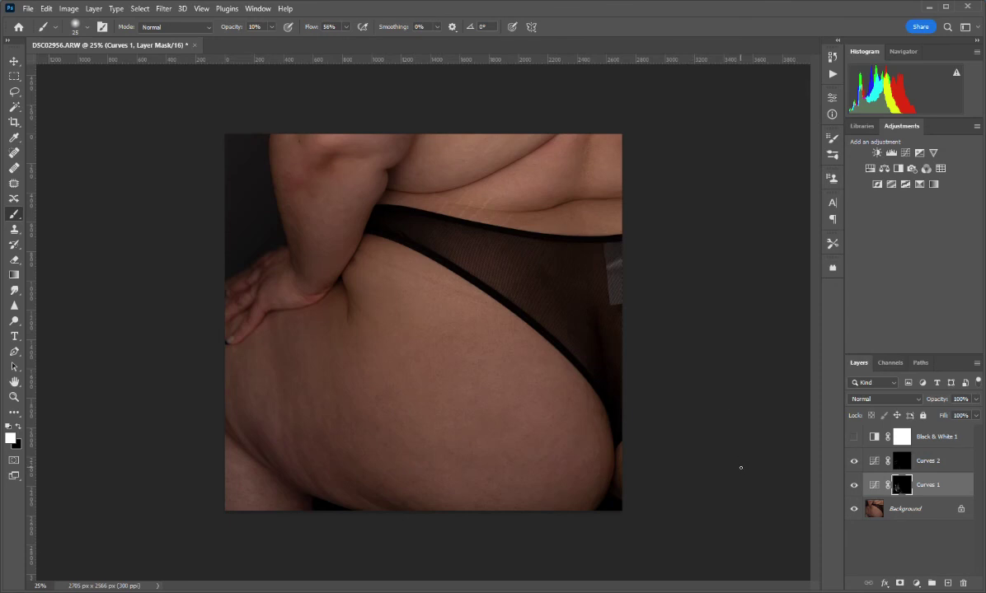
# Reduce the brush size to fit the thin light stretch marks on the abdomen just above the waistband
pyautogui.hotkey('ctrl', '+')
pyautogui.hotkey('ctrl', '+')
pyautogui.hotkey('ctrl', '+')
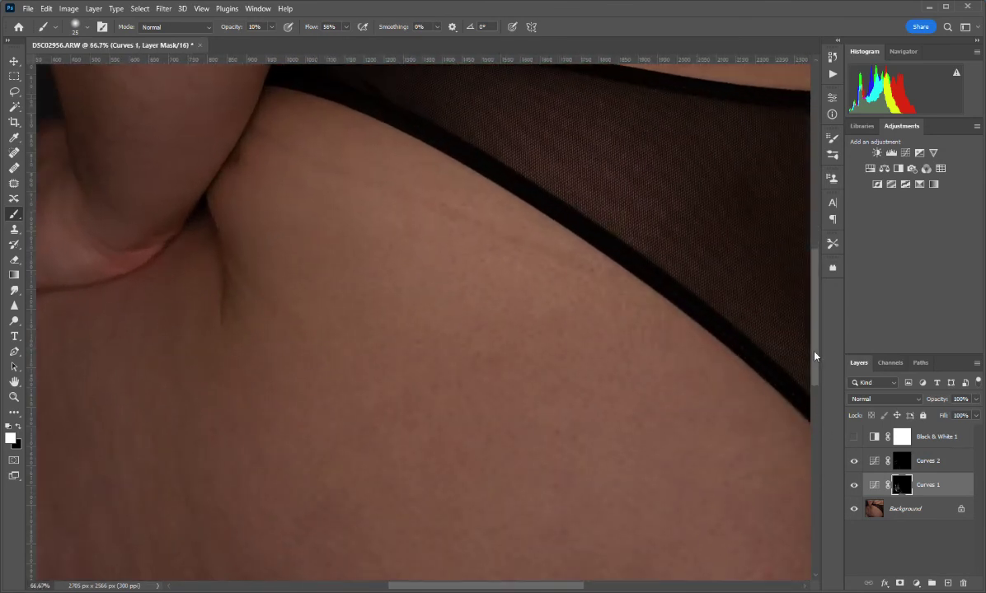
pyautogui.moveTo(814, 357); pyautogui.dragTo(814, 268)
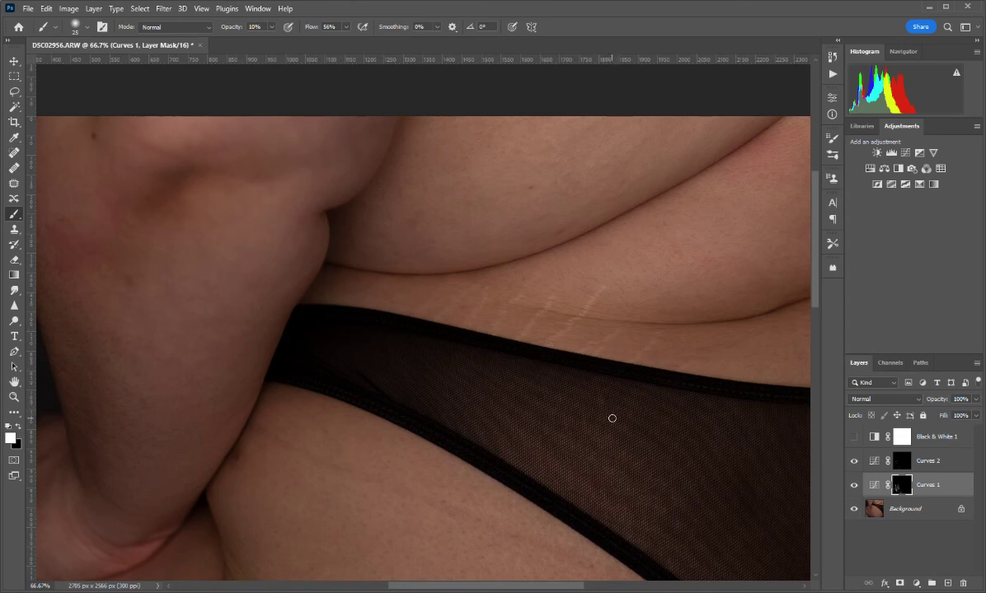
pyautogui.moveTo(541, 590); pyautogui.dragTo(555, 588)
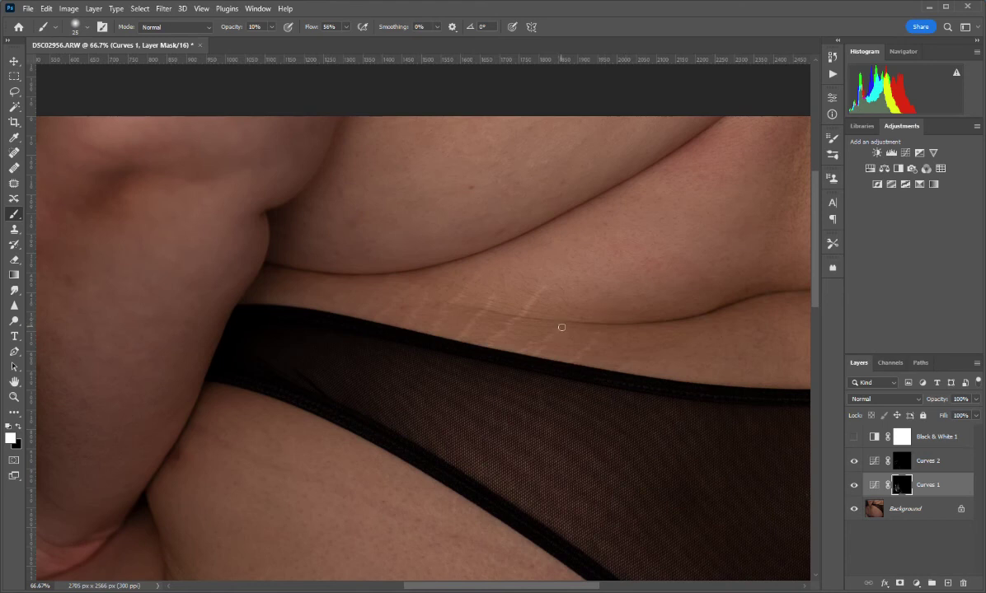
pyautogui.press('ctrl')
pyautogui.hotkey('ctrl', '+')
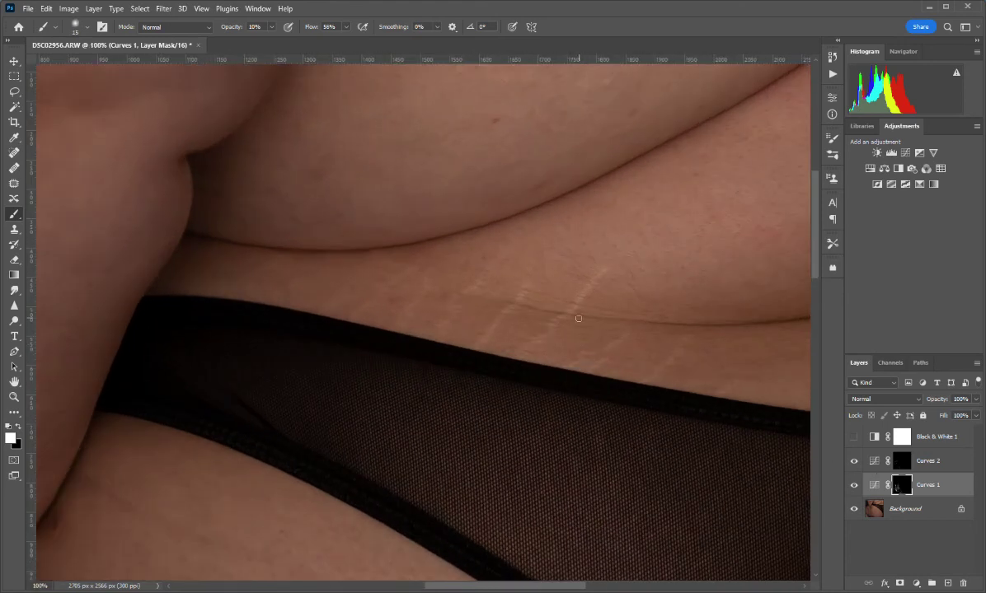
pyautogui.press('[')
pyautogui.hotkey('ctrl', '+')
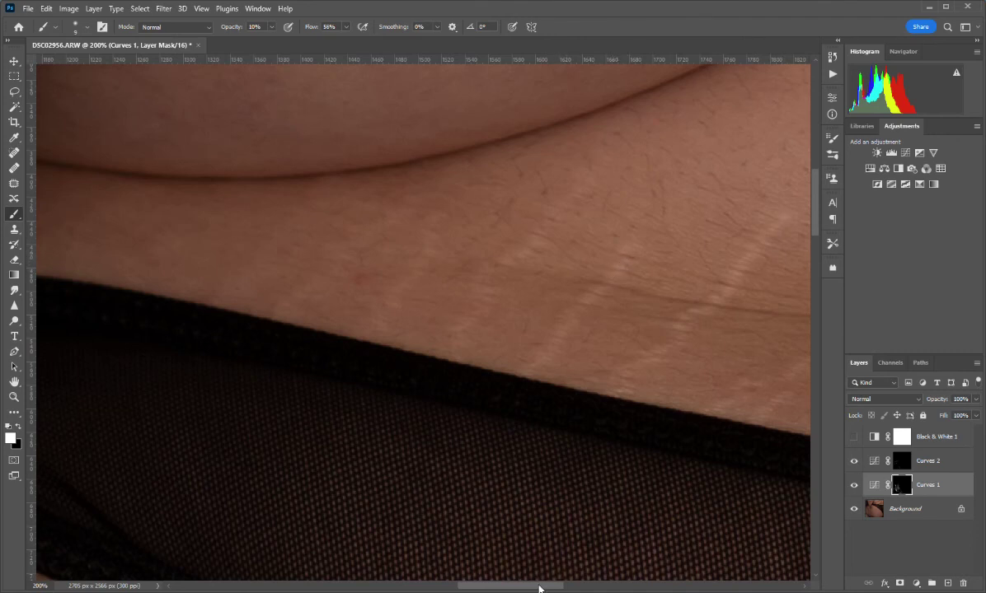
pyautogui.hscroll(2, 511, 548)
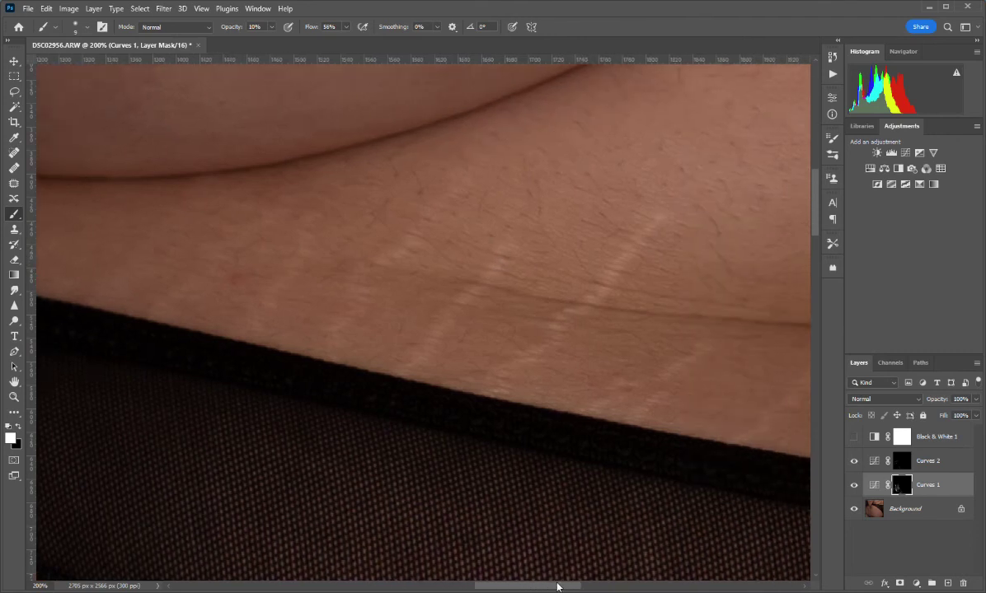
pyautogui.click(658, 217)
pyautogui.click(833, 57)
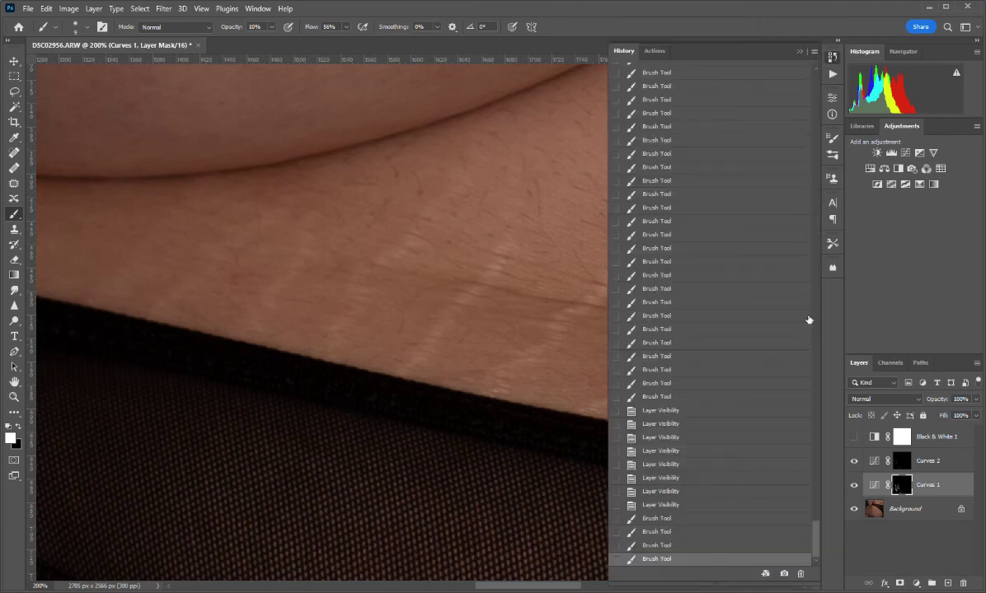
pyautogui.click(666, 505)
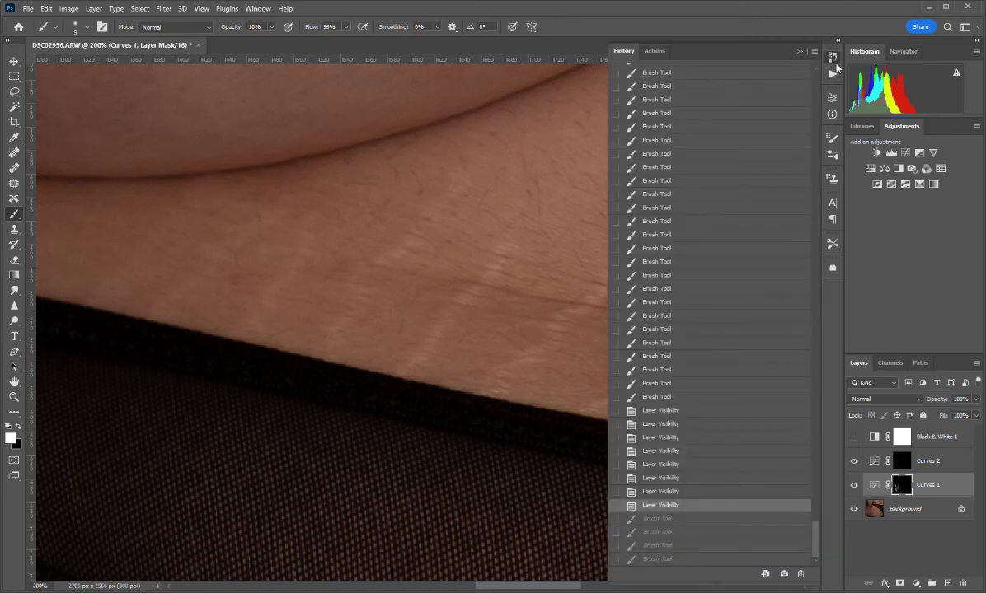
pyautogui.click(780, 51)
# Paint on the Curves 2 mask over the light stretch marks above the waistband to blend them into the skin
pyautogui.click(901, 464)
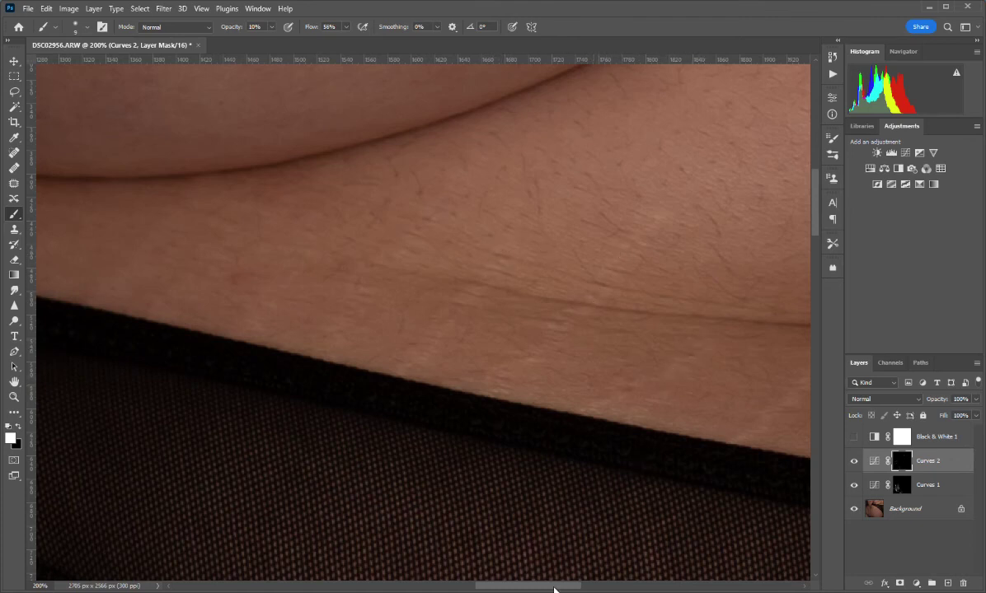
pyautogui.moveTo(546, 588); pyautogui.dragTo(585, 588)
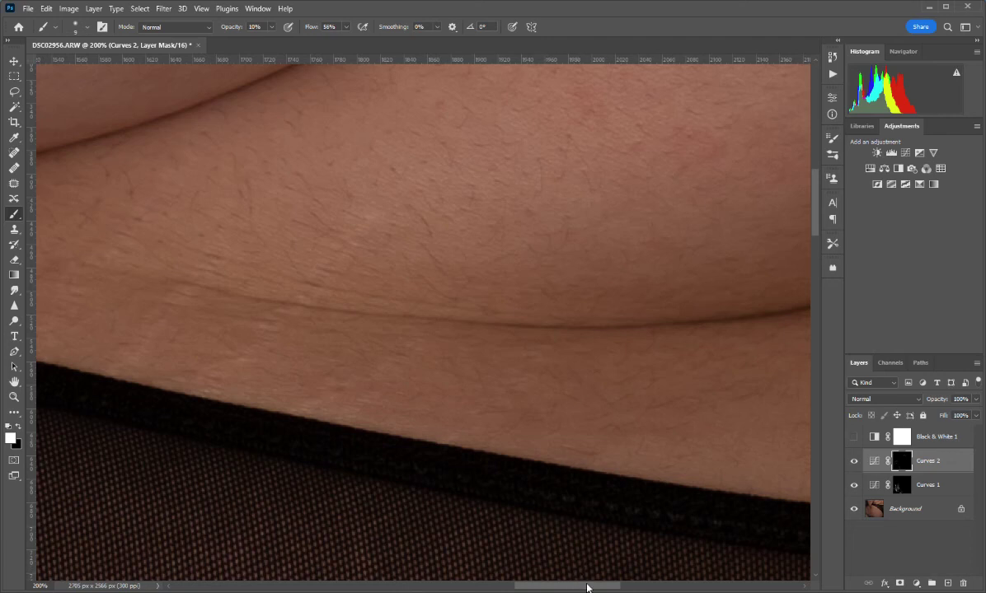
# Compare the abdomen with and without the Curves 2 layer to check the darkened stretch marks
pyautogui.hotkey('ctrl', '-')
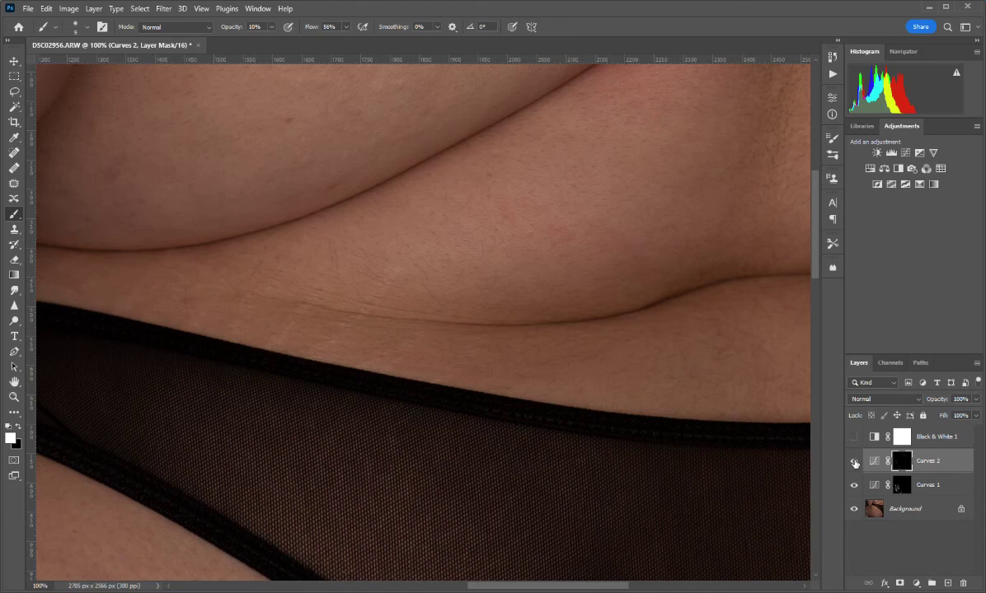
pyautogui.click(854, 462)
pyautogui.click(854, 462)
pyautogui.click(854, 464)
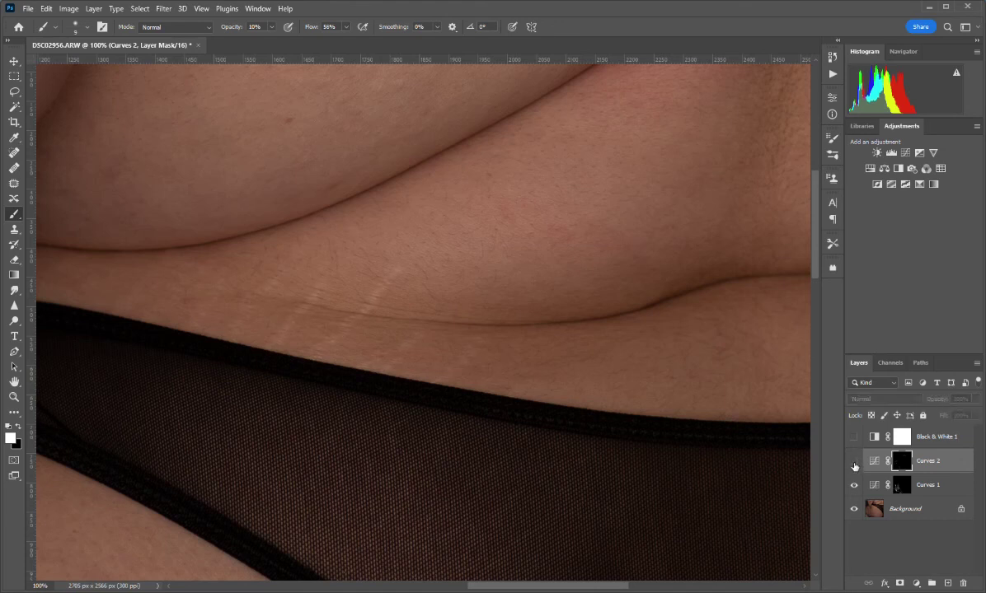
# Compare the whole image with and without the Curves 2 layer to check the burned areas
pyautogui.hotkey('ctrl', '-')
pyautogui.hotkey('ctrl', '-')
pyautogui.hotkey('ctrl', '-')
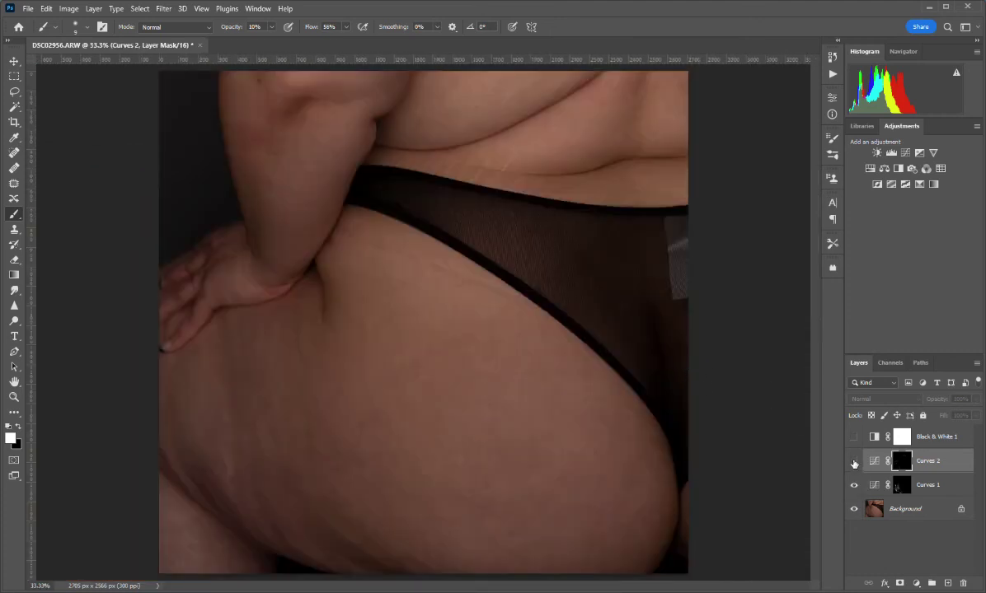
pyautogui.click(854, 464)
pyautogui.click(854, 463)
pyautogui.click(854, 463)
pyautogui.click(854, 463)
pyautogui.click(853, 463)
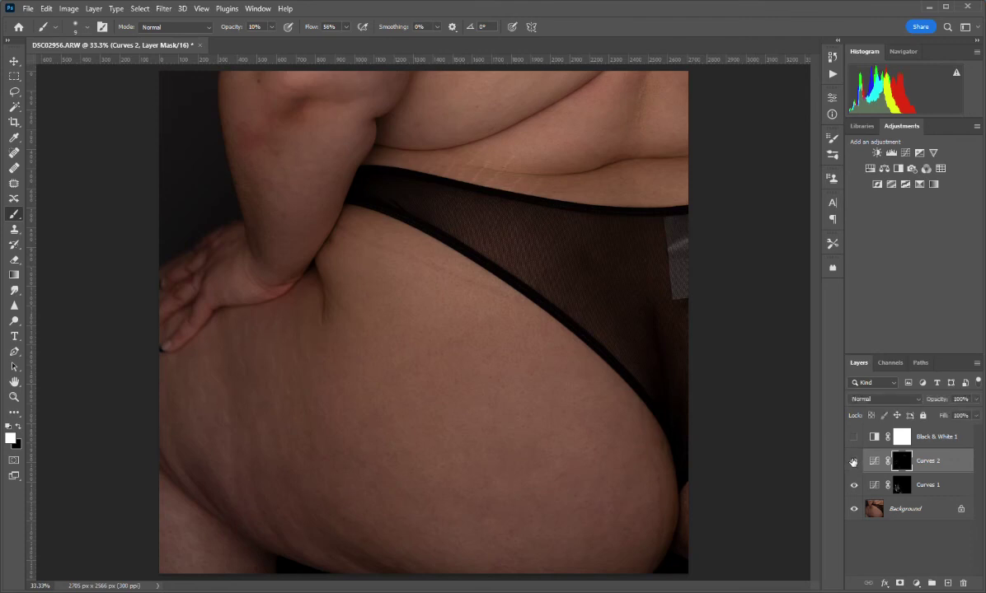
pyautogui.click(854, 463)
pyautogui.click(854, 463)
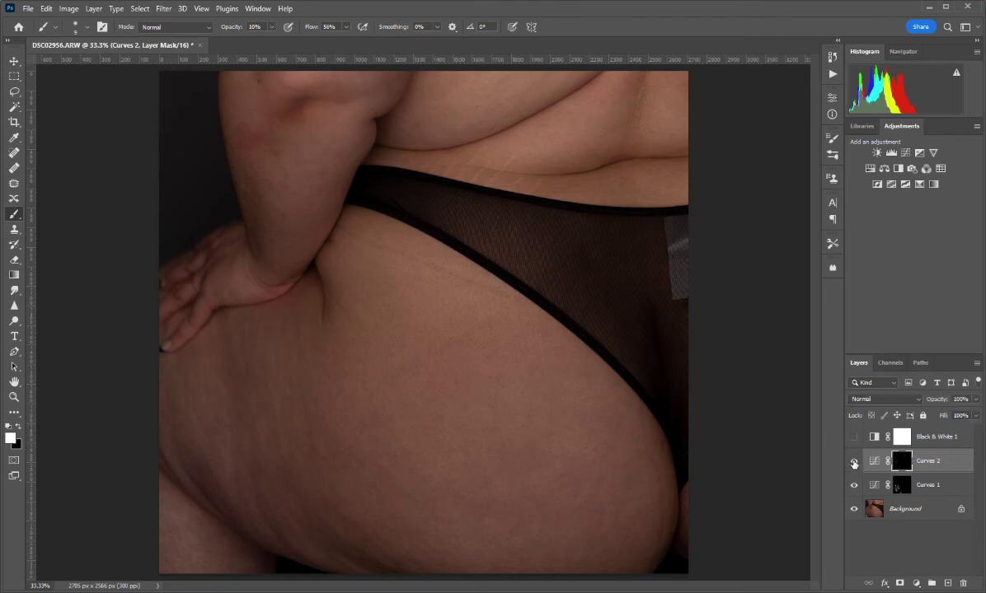